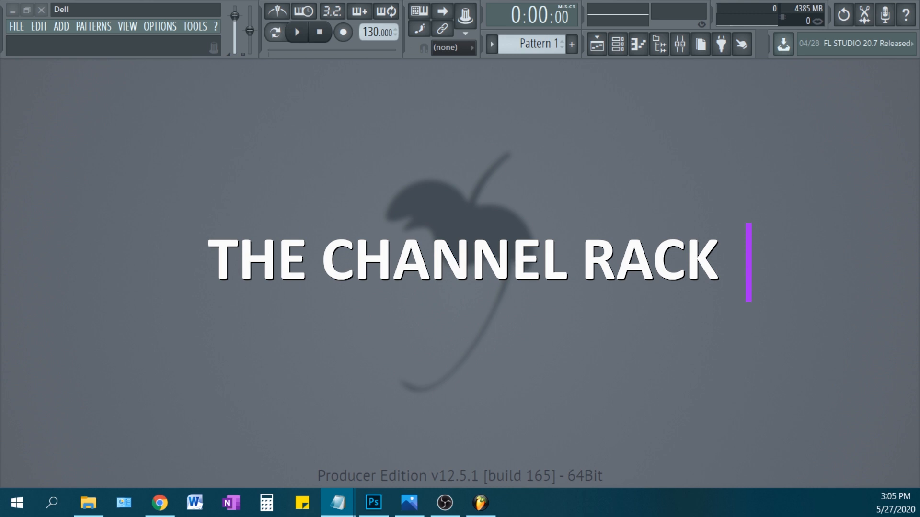
# - Open the channel rack and reposition and shrink its window so it fits the workspace
pyautogui.click(617, 44)
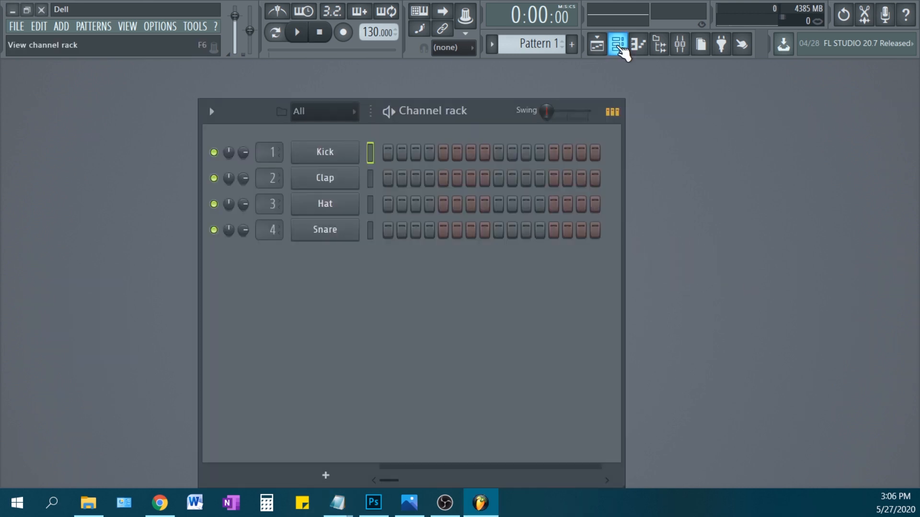
pyautogui.moveTo(481, 117); pyautogui.dragTo(484, 108)
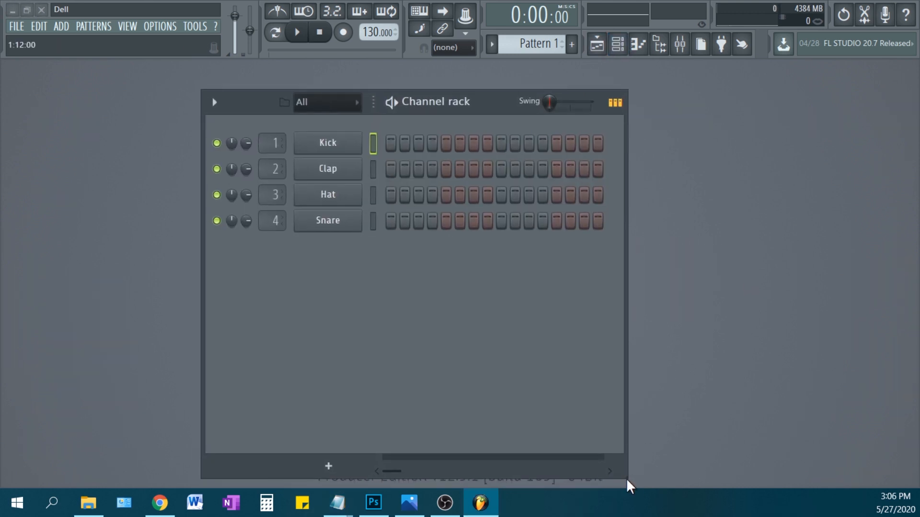
pyautogui.moveTo(627, 480)
pyautogui.mouseDown()
pyautogui.moveTo(606, 451)
pyautogui.moveTo(585, 343)
pyautogui.moveTo(722, 341)
pyautogui.moveTo(694, 297)
pyautogui.moveTo(551, 355)
pyautogui.moveTo(616, 412)
pyautogui.moveTo(624, 378)
pyautogui.moveTo(573, 329)
pyautogui.mouseUp()
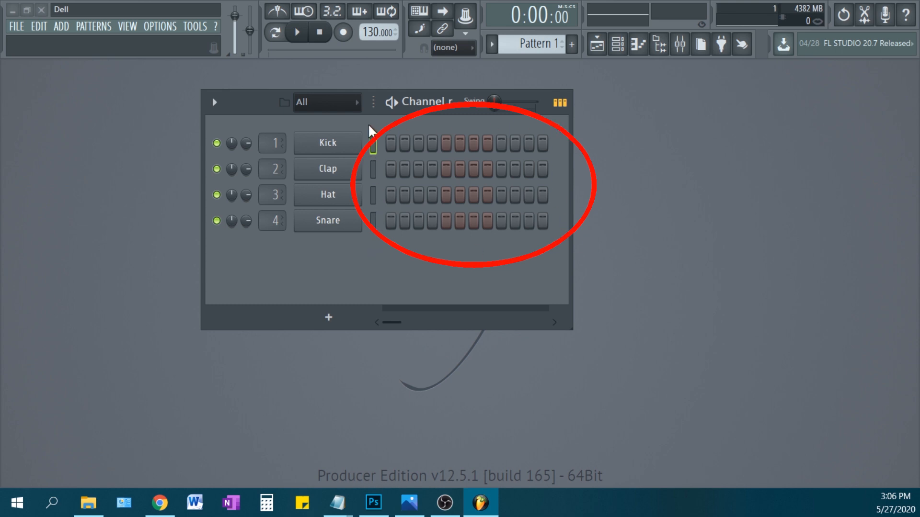
# - Add kick hits on steps 1 and 9, widening the rack past 16 steps, and play the result in pattern mode
pyautogui.rightClick(373, 33)
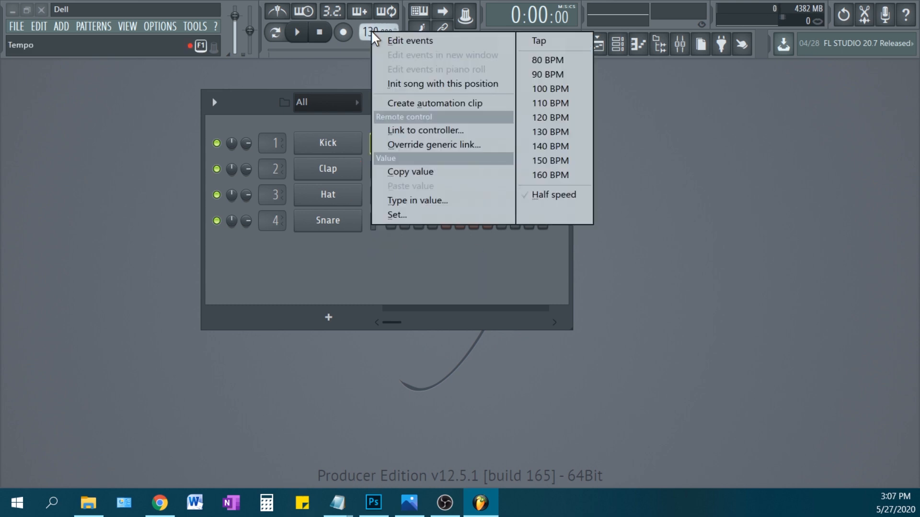
pyautogui.click(389, 298)
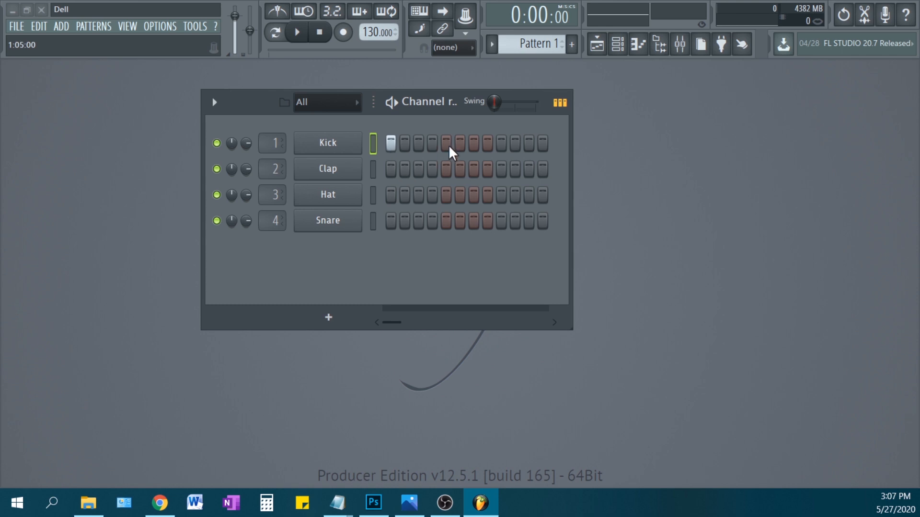
pyautogui.moveTo(571, 165); pyautogui.dragTo(667, 164)
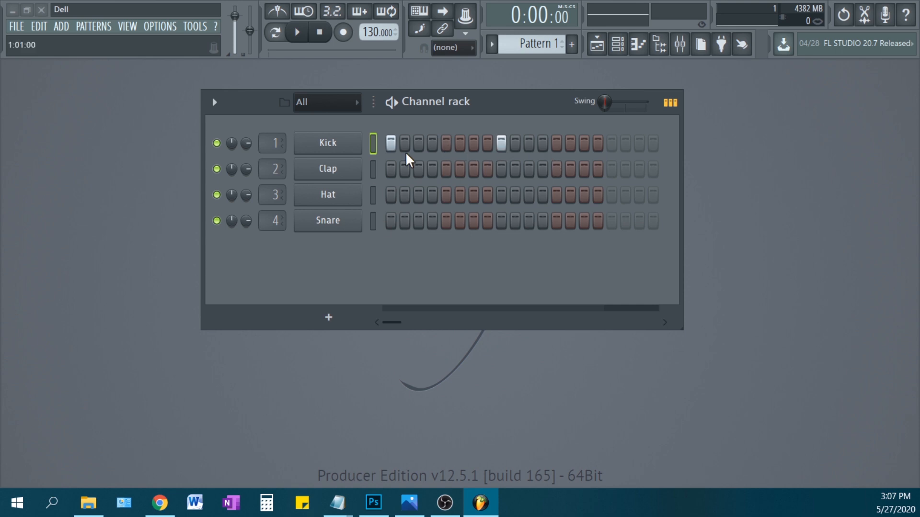
pyautogui.click(275, 32)
pyautogui.press('space')
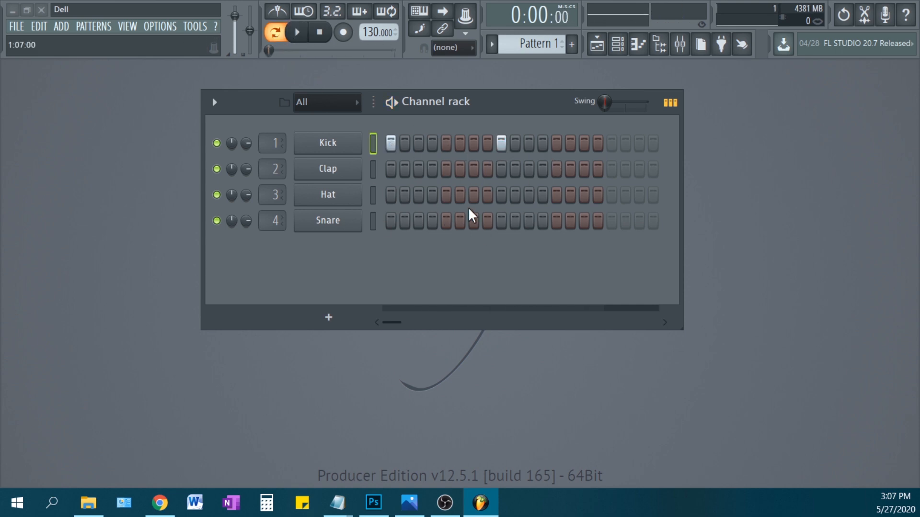
# - Fill the Hat channel every 2 steps, add snare hits on steps 5 and 13, and play the pattern
pyautogui.rightClick(336, 196)
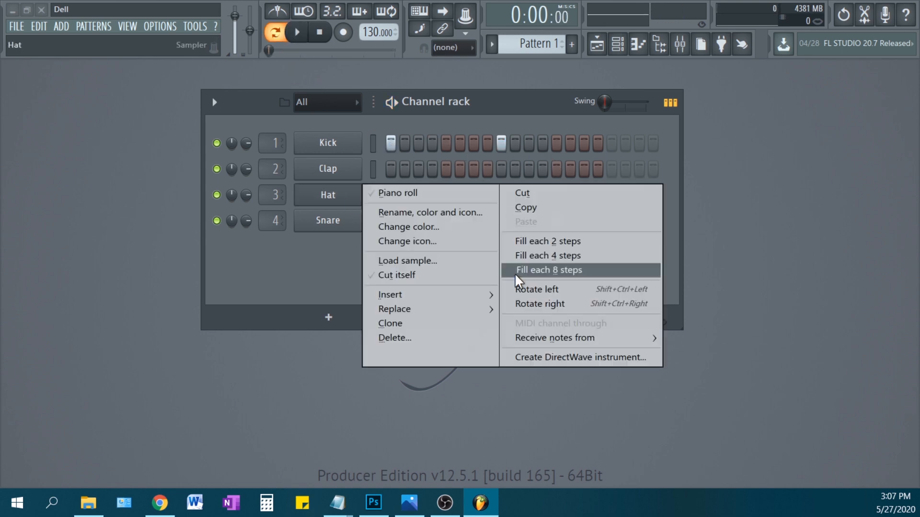
pyautogui.rightClick(345, 200)
pyautogui.click(522, 269)
pyautogui.rightClick(324, 197)
pyautogui.click(520, 245)
pyautogui.press('space')
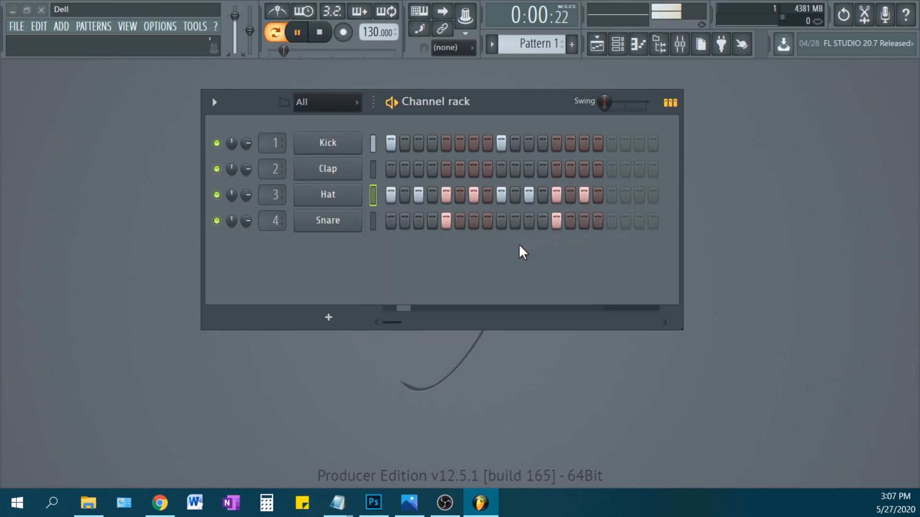
# - Add a clap hit on step 13 and play the pattern with it
pyautogui.press('space')
pyautogui.click(446, 170)
pyautogui.press('space')
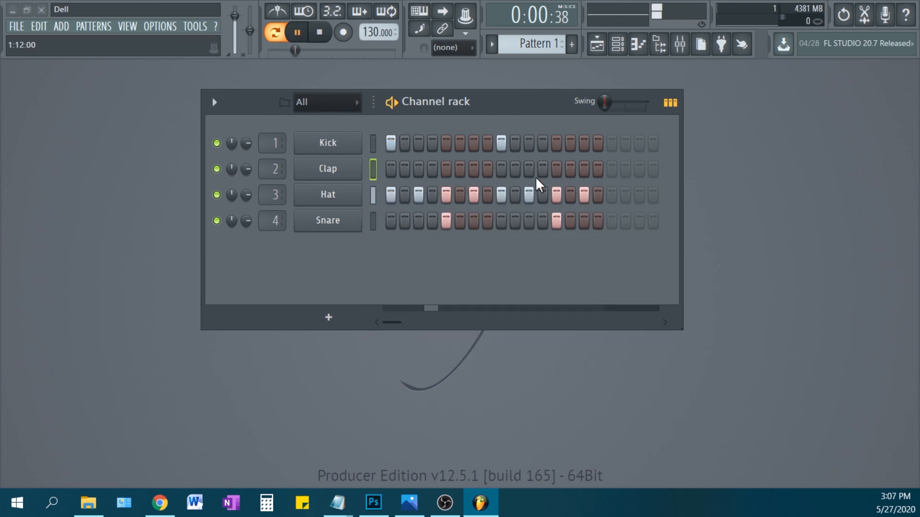
pyautogui.click(556, 174)
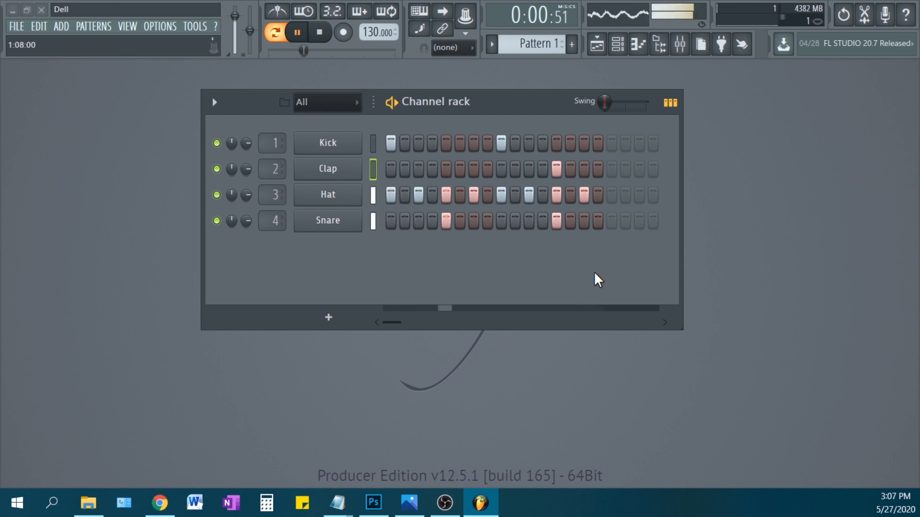
pyautogui.press('space')
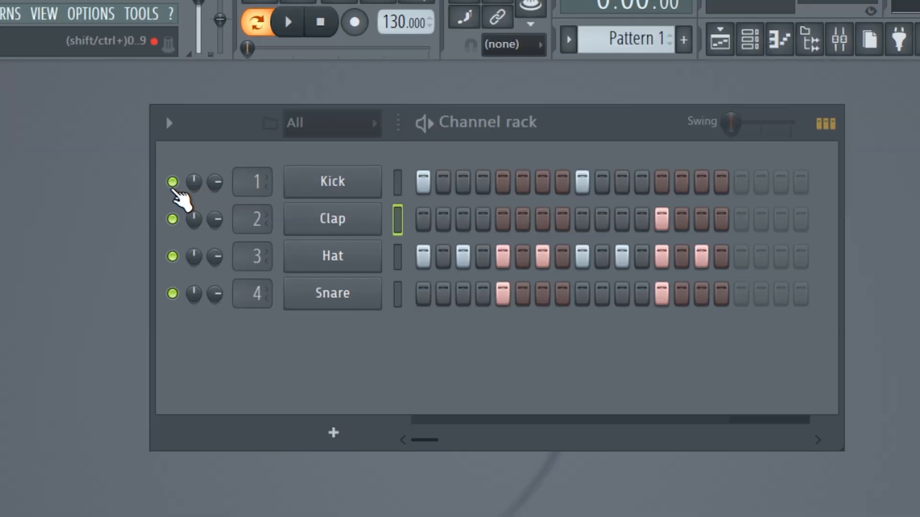
# - Solo the Kick channel for playback and add kick hits on steps 5 and 13
pyautogui.rightClick(173, 183)
pyautogui.press('space')
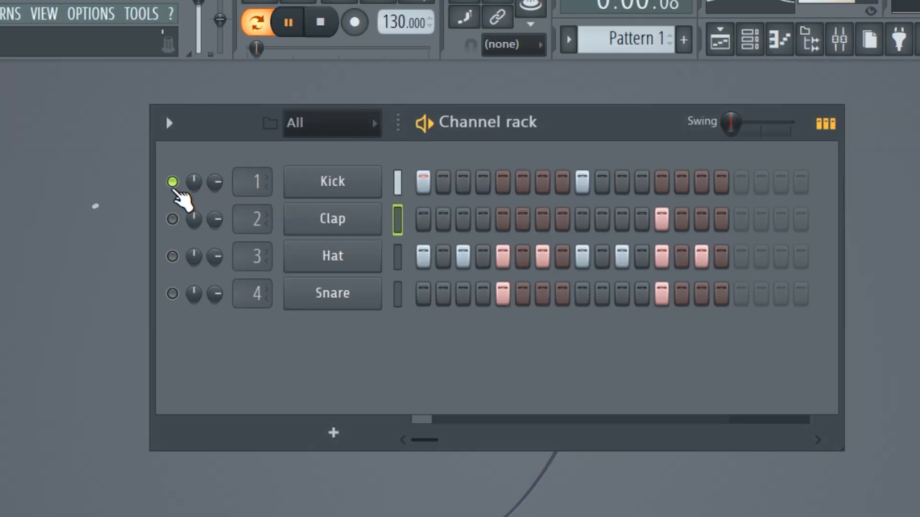
pyautogui.press('space')
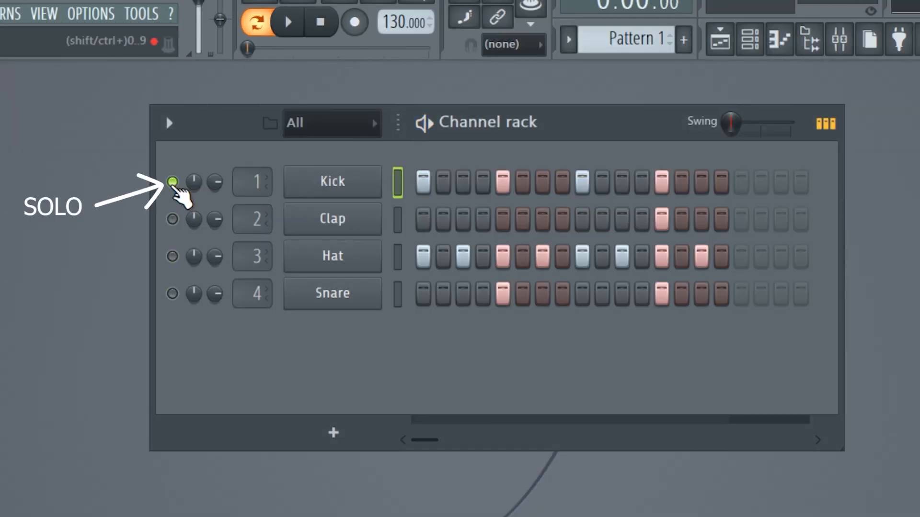
# - Unsolo the Kick channel and play the pattern with only the kick muted
pyautogui.rightClick(173, 182)
pyautogui.click(172, 182)
pyautogui.press('space')
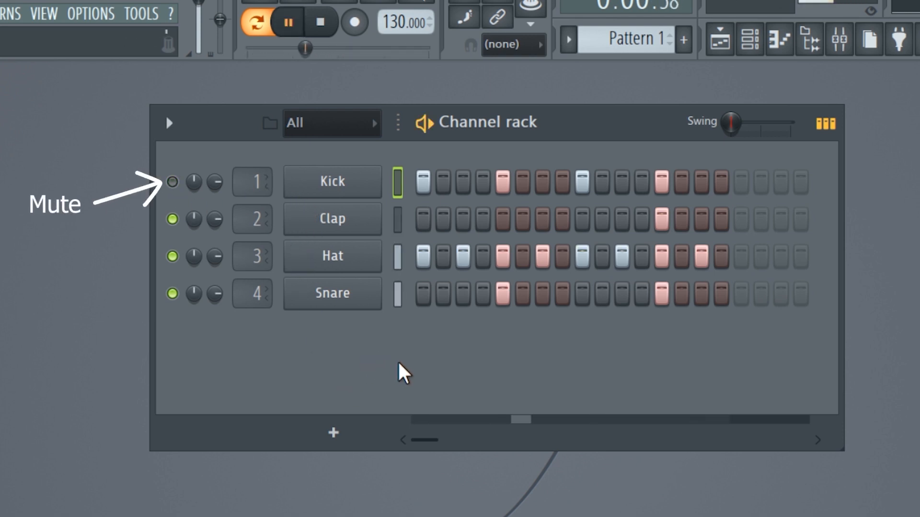
pyautogui.press('space')
pyautogui.press('space')
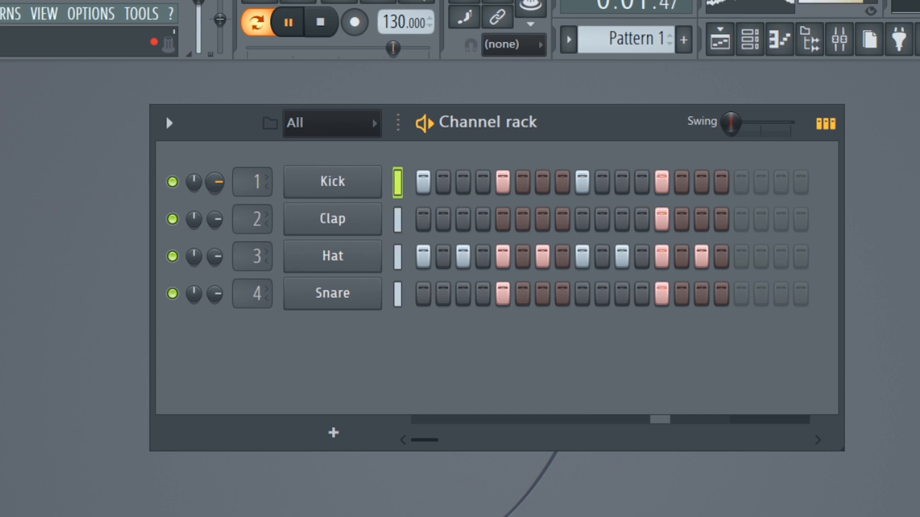
# - Solo the Kick channel, vary its volume during playback, and reset the volume to its default
pyautogui.rightClick(172, 182)
pyautogui.moveTo(217, 196)
pyautogui.mouseDown()
pyautogui.moveTo(217, 216)
pyautogui.moveTo(220, 195)
pyautogui.mouseUp()
pyautogui.press('space')
pyautogui.rightClick(220, 194)
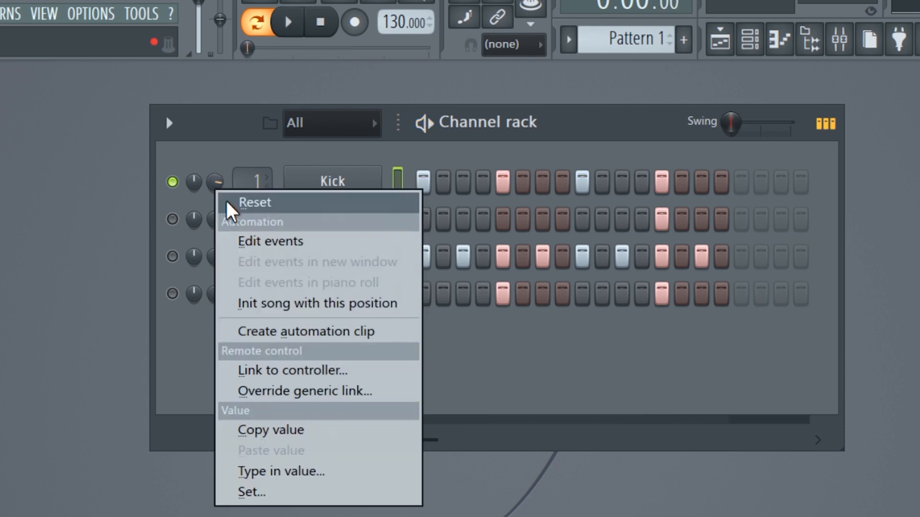
pyautogui.click(228, 203)
# - Pan the Kick channel to the right during playback, then reset its panning and stop
pyautogui.press('space')
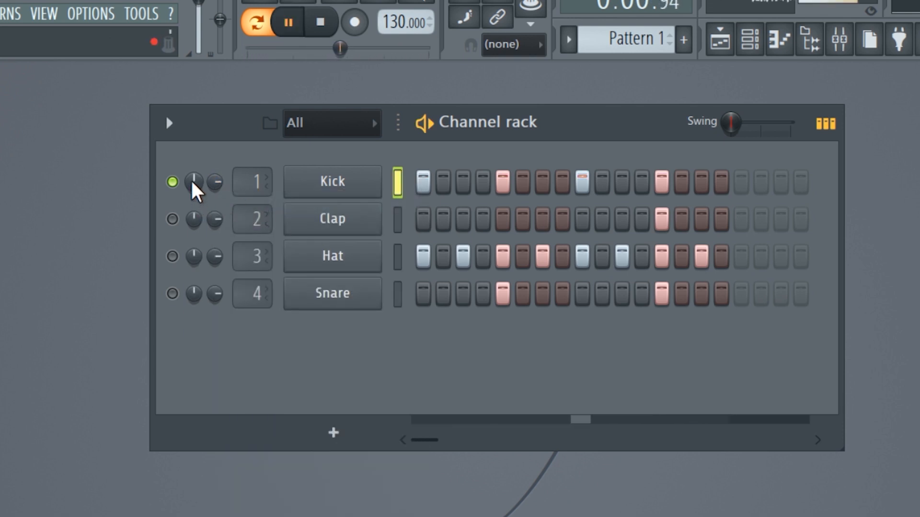
pyautogui.moveTo(193, 183); pyautogui.dragTo(192, 158)
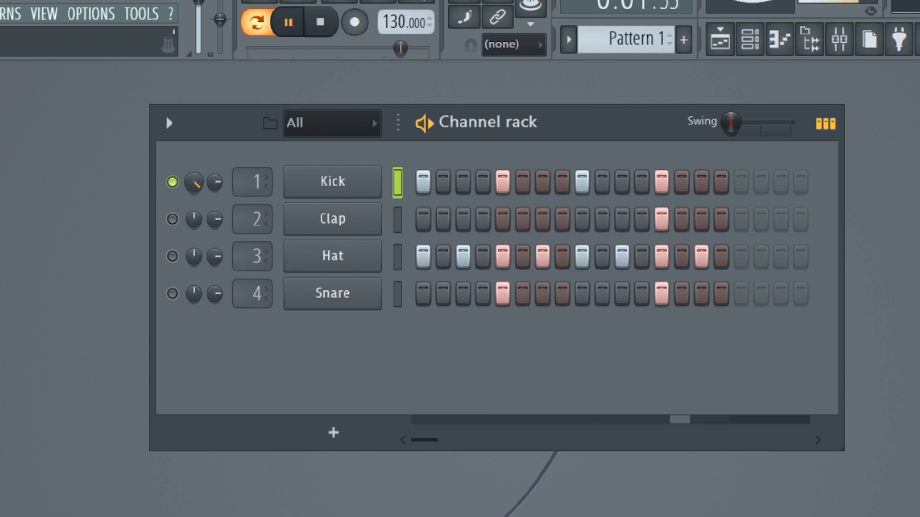
pyautogui.rightClick(194, 183)
pyautogui.click(208, 203)
pyautogui.press('space')
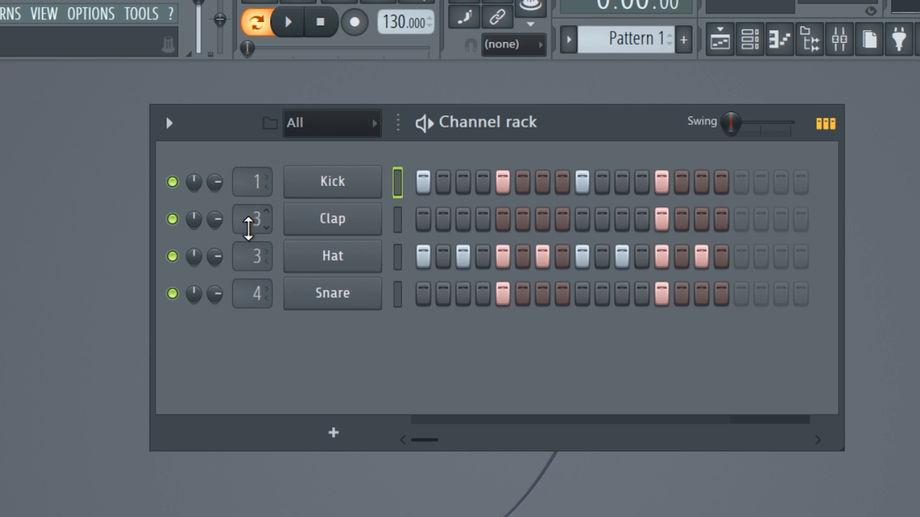
# - Try out different mixer track numbers on the channels and restore their original track routing
pyautogui.moveTo(248, 250); pyautogui.dragTo(243, 262)
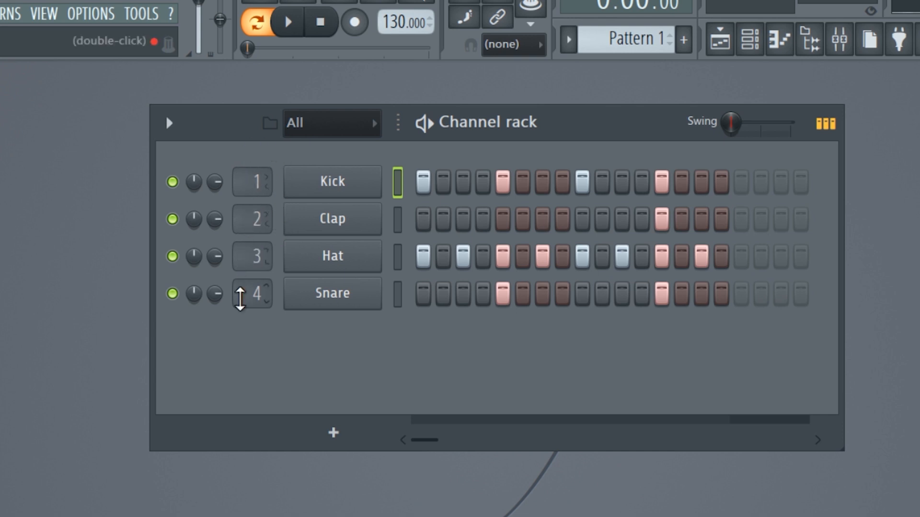
pyautogui.scroll(1, 240, 299)
# - Apply the Kick name preset with its color and icon to the Kick channel
pyautogui.rightClick(341, 185)
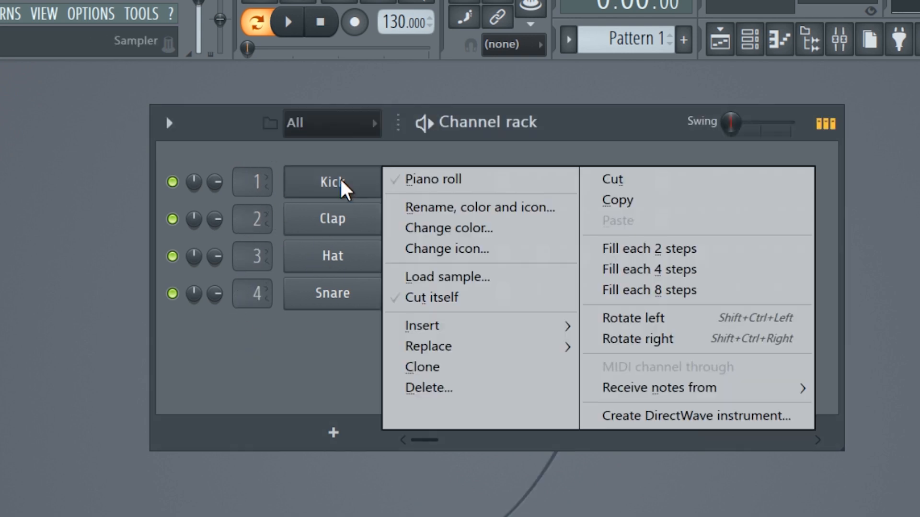
pyautogui.click(465, 208)
pyautogui.click(232, 208)
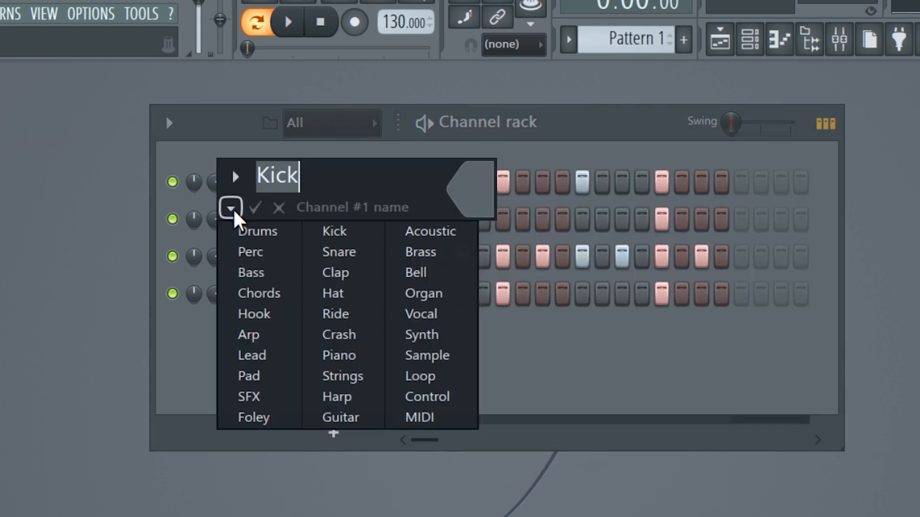
pyautogui.click(335, 231)
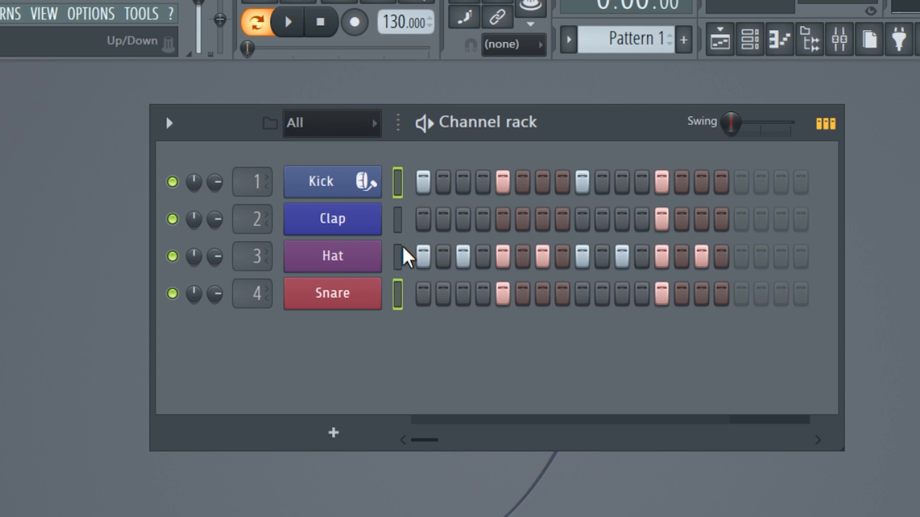
# - Color all four selected channels with a gradient running from blue on Kick to red on Snare
pyautogui.click(170, 126)
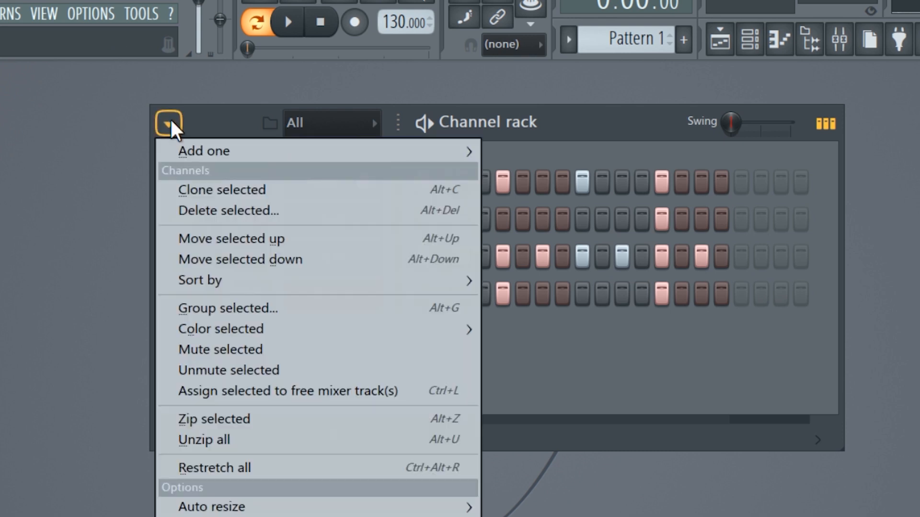
pyautogui.moveTo(273, 328)
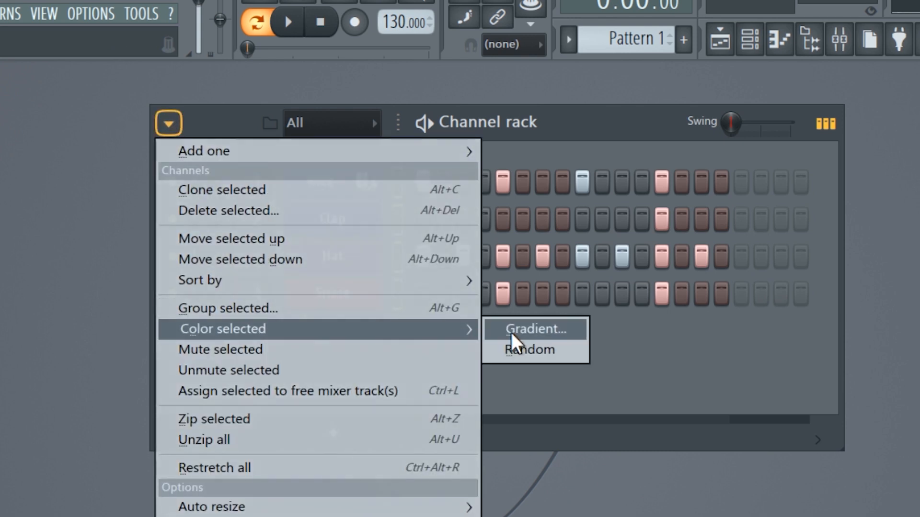
pyautogui.click(524, 355)
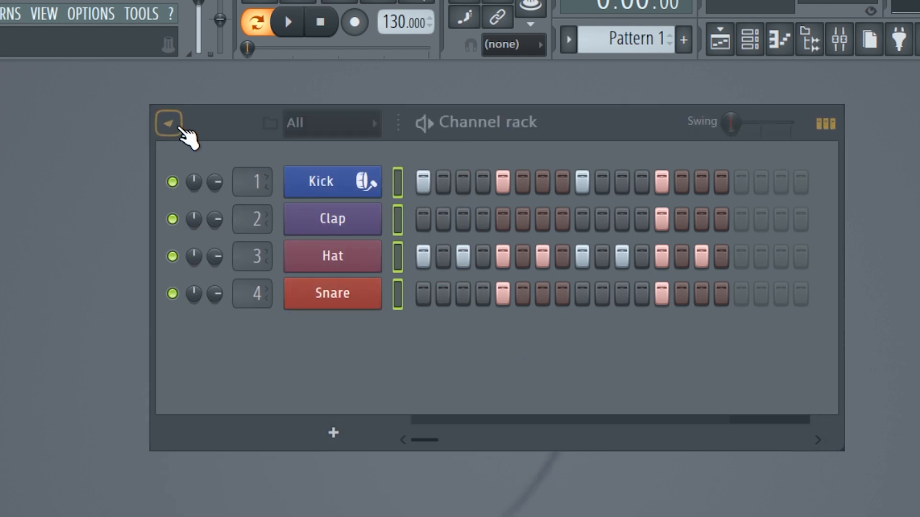
# - Group the four selected channels into a filter group named DRUMS and check it in the channel filter
pyautogui.click(170, 124)
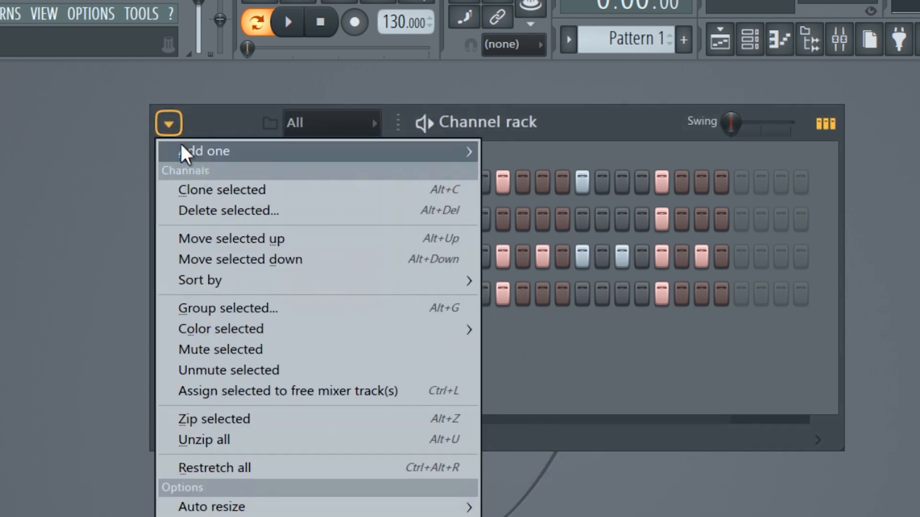
pyautogui.click(408, 309)
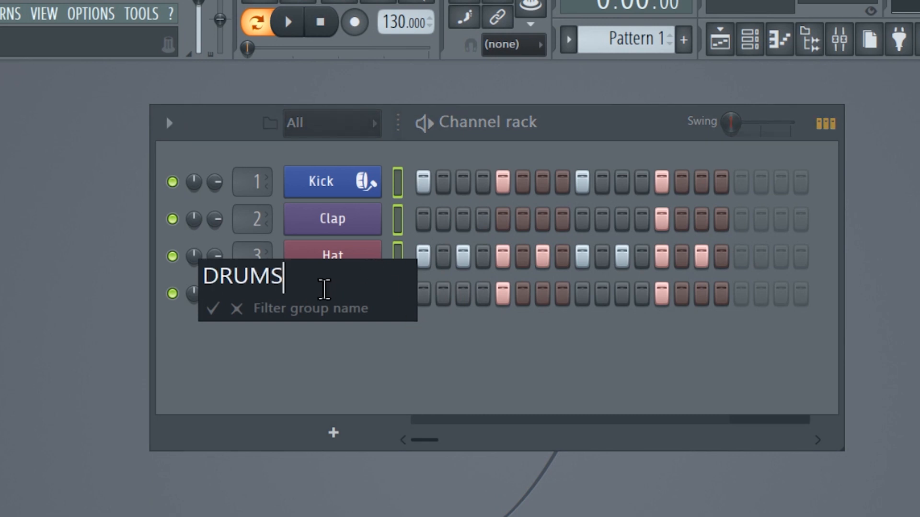
pyautogui.press('Return')
pyautogui.click(363, 134)
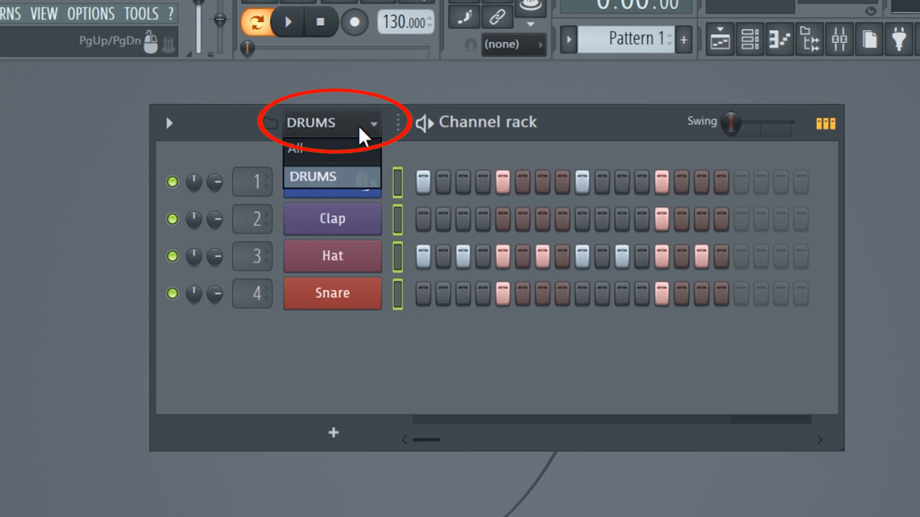
pyautogui.click(360, 128)
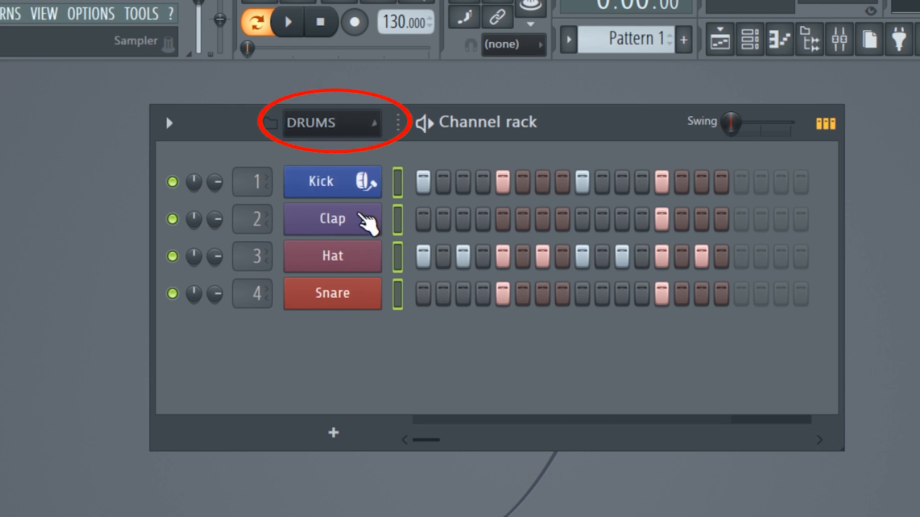
# - Play and pause the drum pattern using the channel rack's own playback control
pyautogui.click(432, 128)
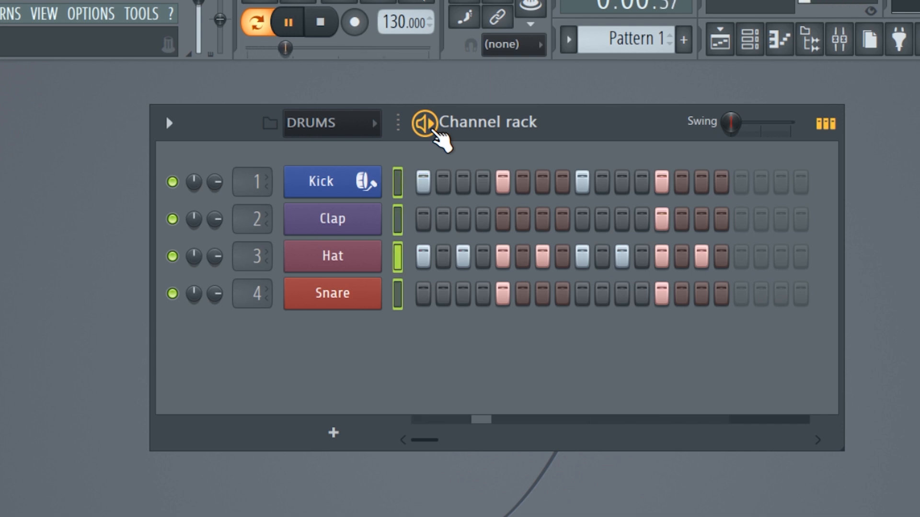
pyautogui.click(431, 128)
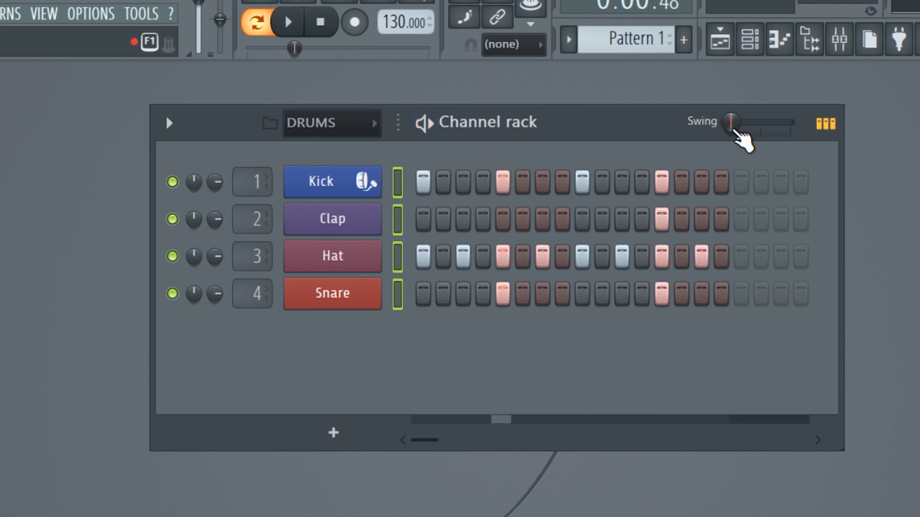
# - Play the soloed Hat pattern, raise the swing to maximum, and settle it at about halfway
pyautogui.moveTo(734, 129); pyautogui.dragTo(735, 129)
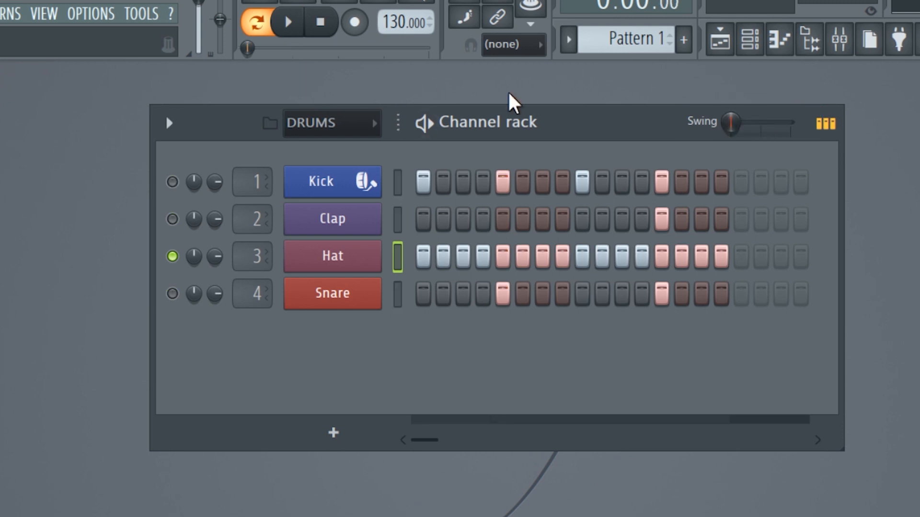
pyautogui.press('space')
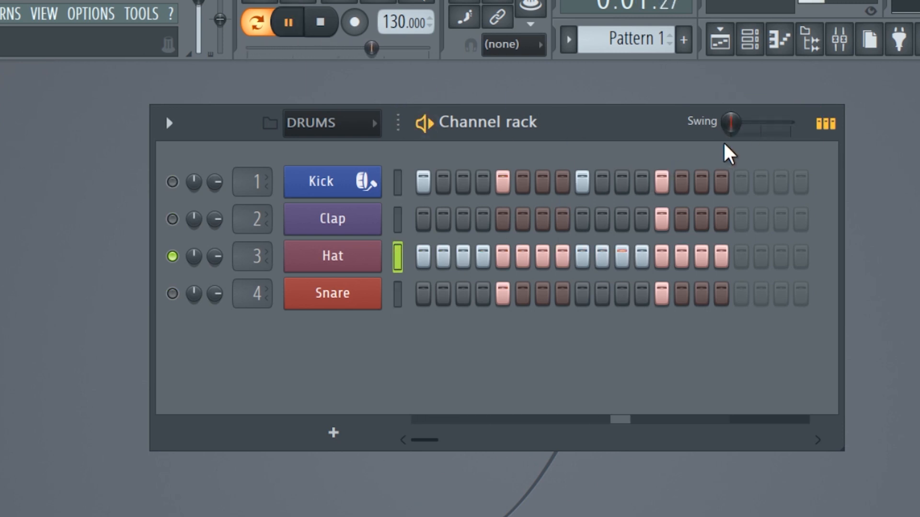
pyautogui.moveTo(734, 124); pyautogui.dragTo(790, 124)
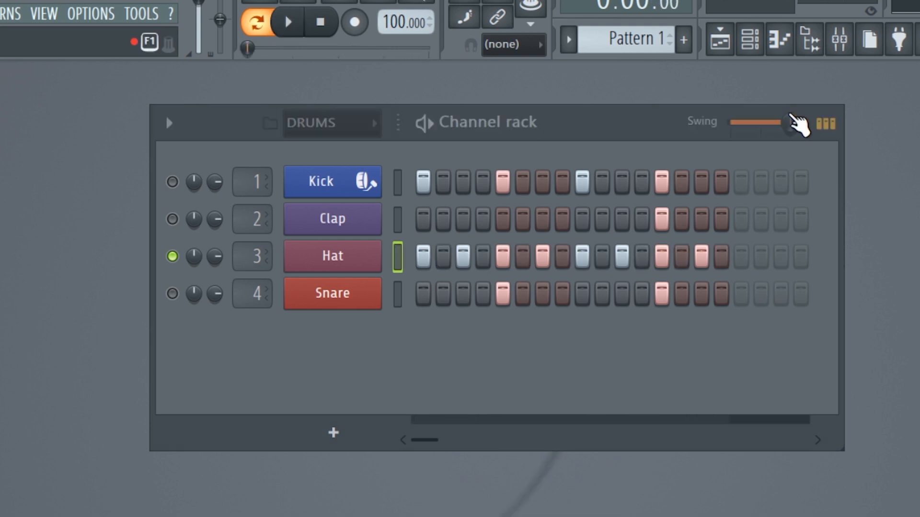
pyautogui.moveTo(791, 123); pyautogui.dragTo(762, 123)
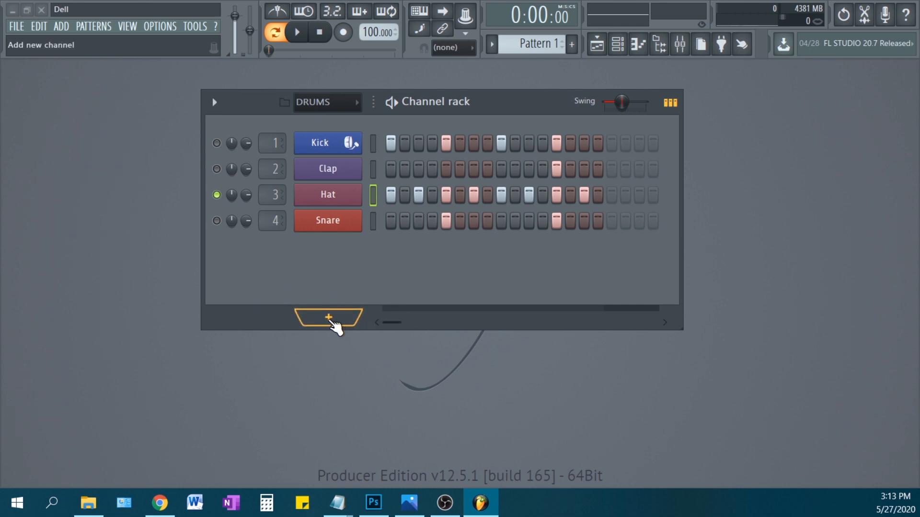
# - Add an ABP2 bass channel, audition a few notes on its keyboard and assign it to mixer track 5
pyautogui.click(330, 322)
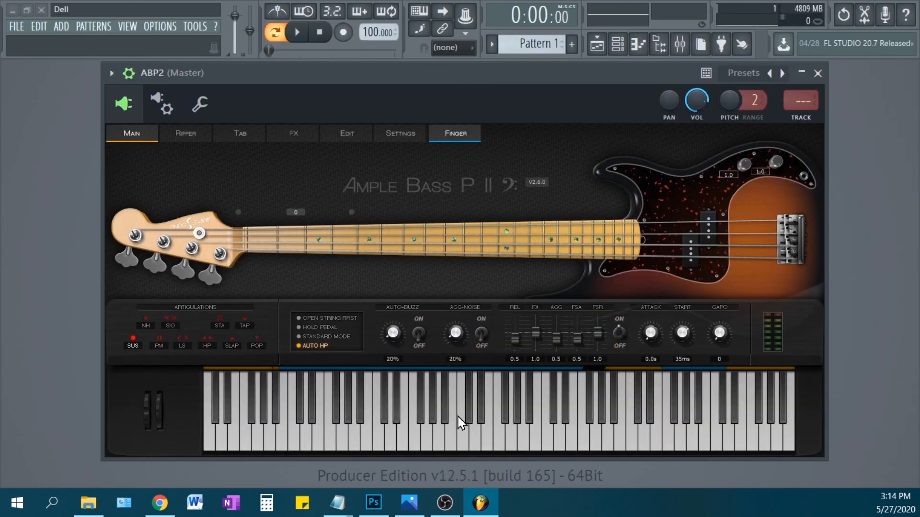
pyautogui.click(410, 442)
pyautogui.click(446, 439)
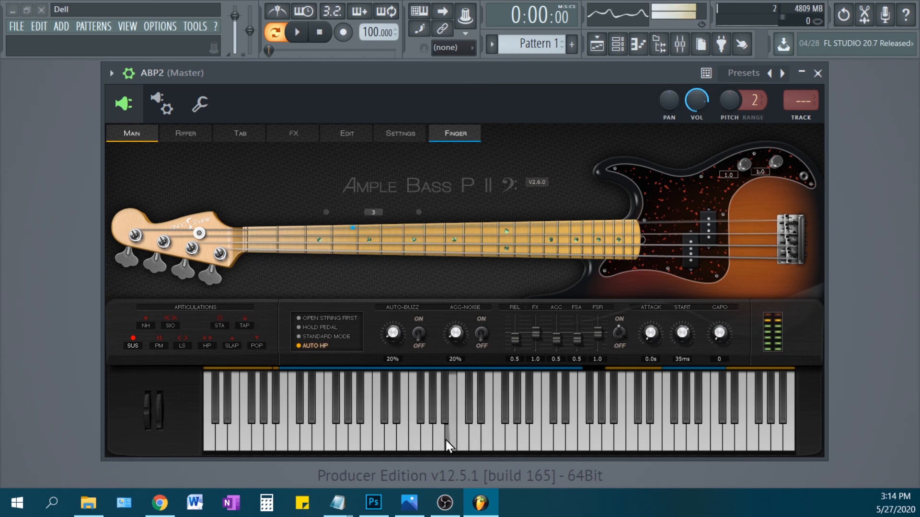
pyautogui.click(415, 439)
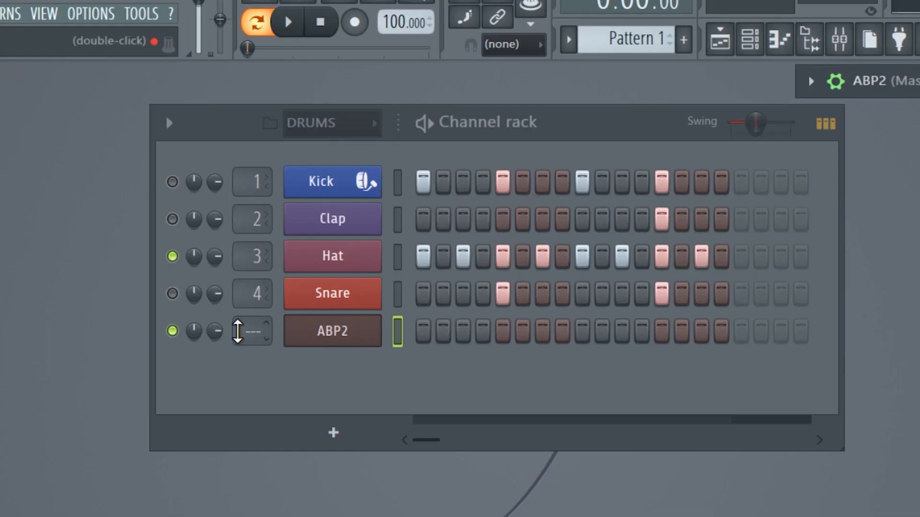
pyautogui.scroll(1, 244, 331)
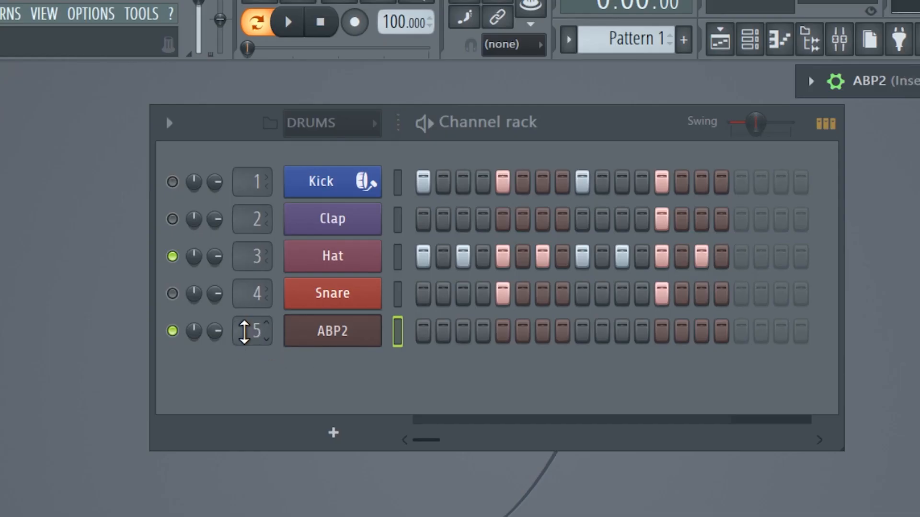
# - Enter an E4 and an F4 note after the B3 note in the bass channel's piano roll
pyautogui.rightClick(369, 331)
pyautogui.click(433, 326)
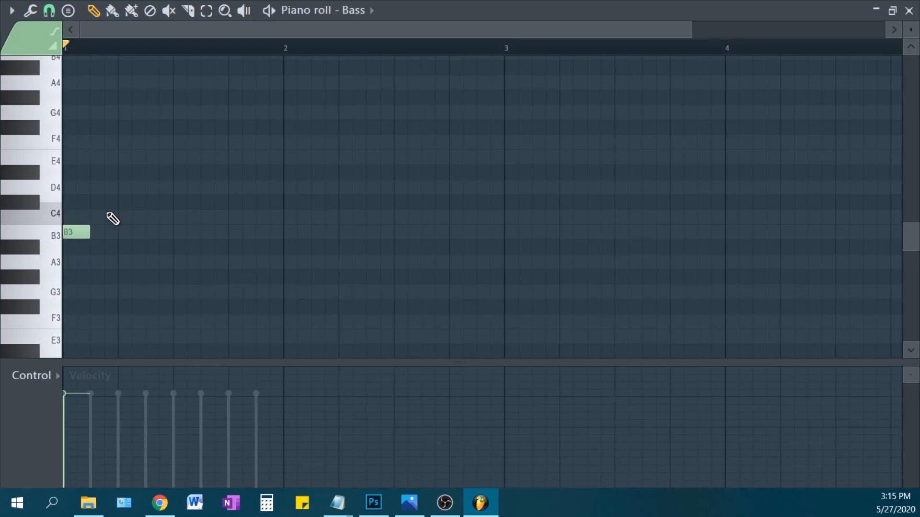
pyautogui.click(110, 157)
pyautogui.click(149, 142)
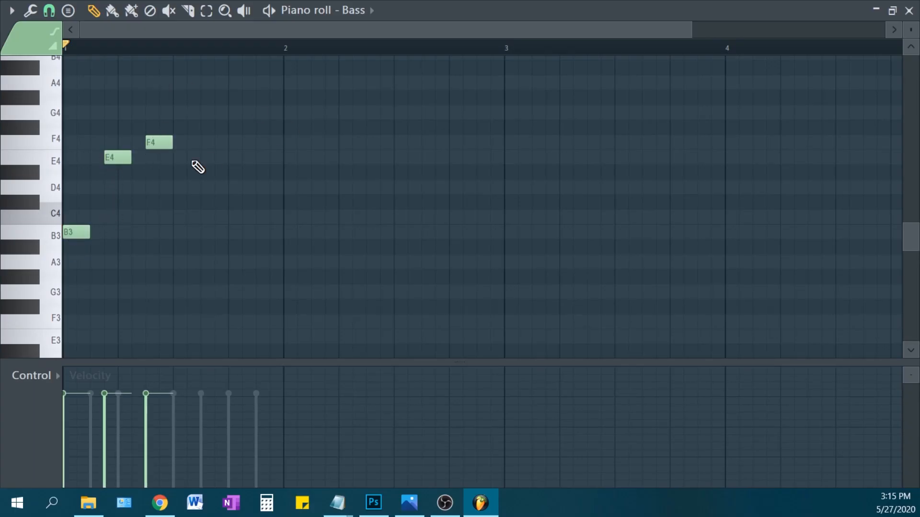
# - Play back the bass notes and delete all of them from the piano roll
pyautogui.press('space')
pyautogui.press('space')
pyautogui.moveTo(80, 121); pyautogui.dragTo(283, 346)
pyautogui.press('Delete')
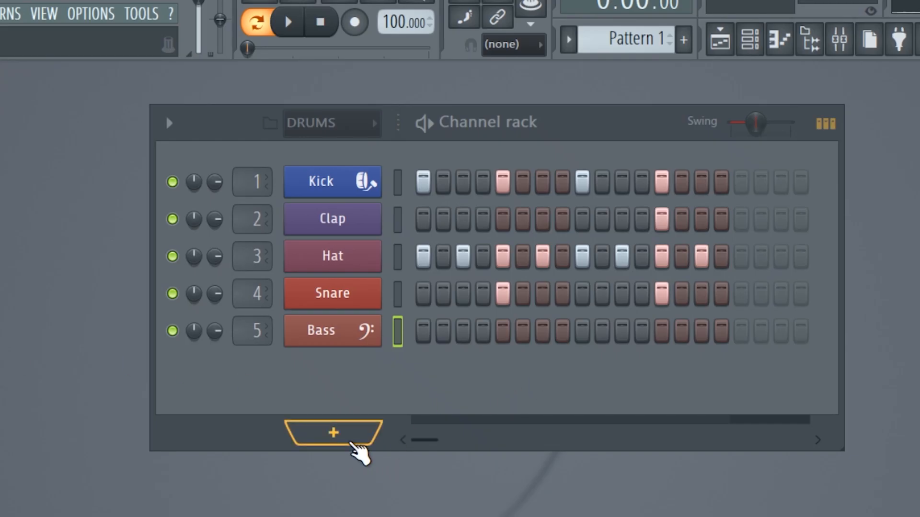
# - Try a Kick hit on step 17, just past the end of the 16-step pattern
pyautogui.moveTo(419, 440); pyautogui.dragTo(744, 456)
pyautogui.moveTo(823, 468); pyautogui.dragTo(483, 446)
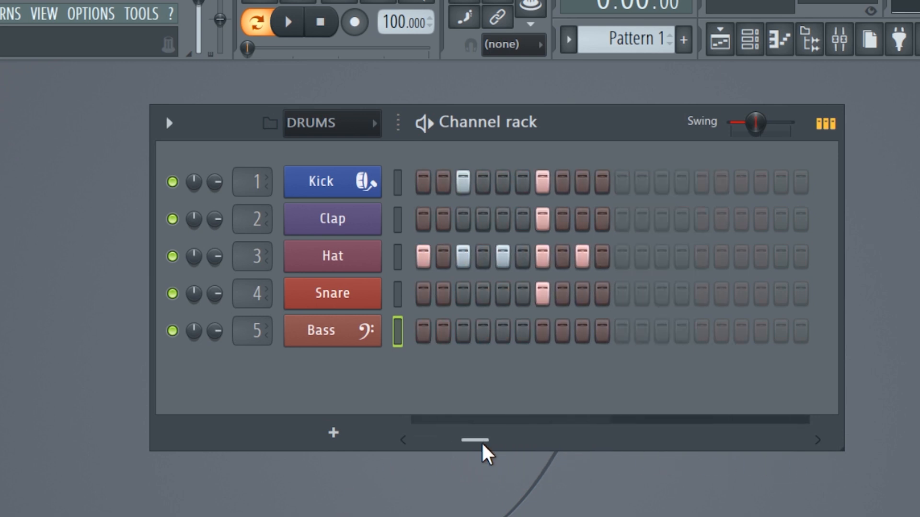
pyautogui.click(626, 188)
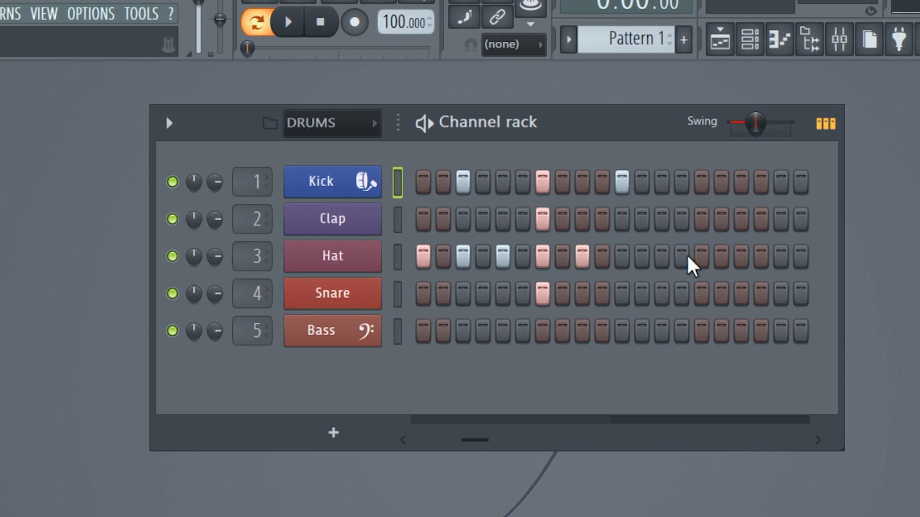
pyautogui.moveTo(688, 257); pyautogui.dragTo(581, 300)
pyautogui.rightClick(524, 188)
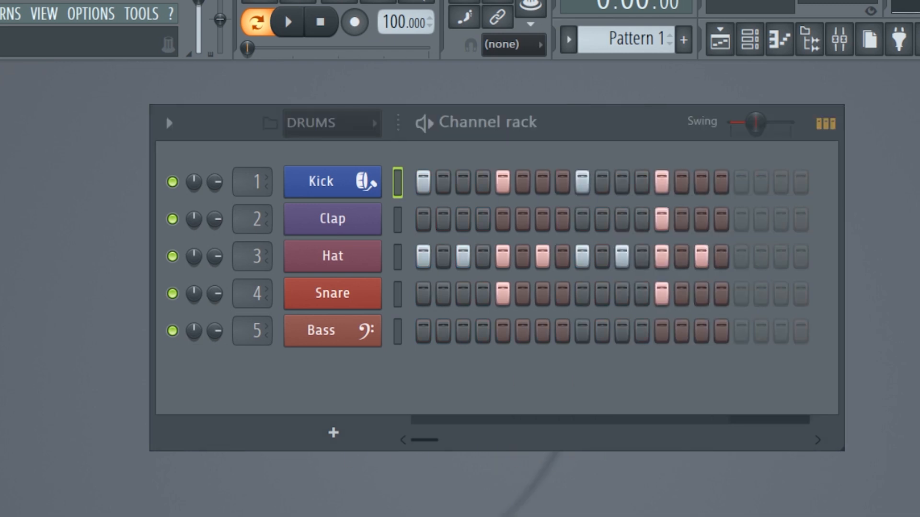
# - Extend the pattern with Snare hits on steps 17, 19, 25, 27 and 29 and Clap hits on steps 25 and 29
pyautogui.moveTo(434, 442); pyautogui.dragTo(527, 442)
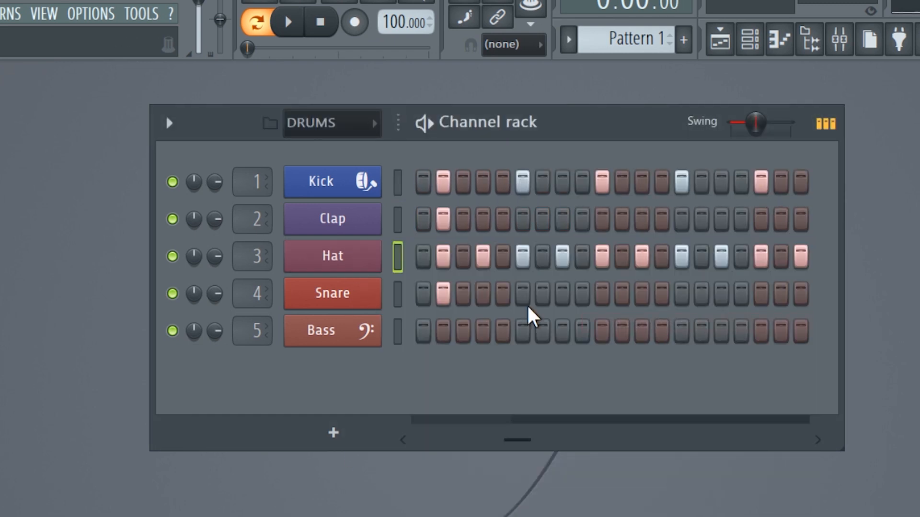
pyautogui.click(523, 293)
pyautogui.click(561, 294)
pyautogui.click(681, 219)
pyautogui.click(681, 293)
pyautogui.click(761, 219)
pyautogui.click(761, 293)
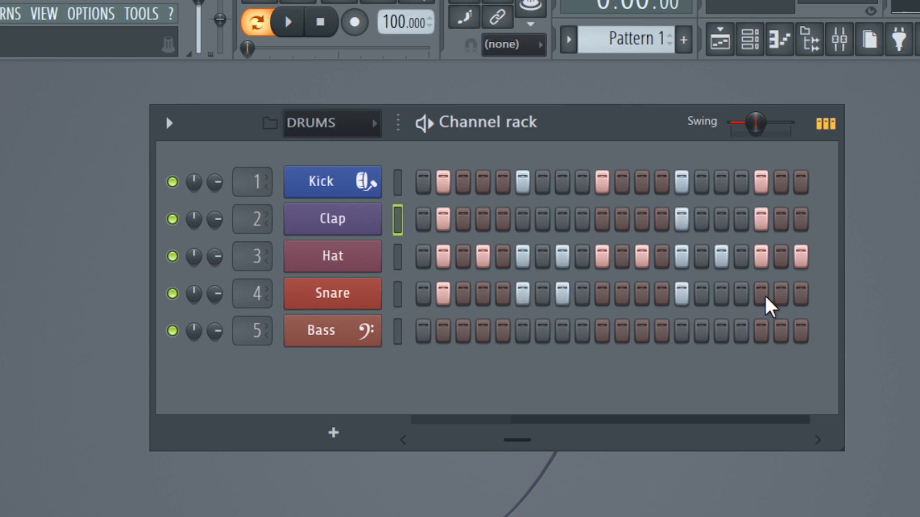
pyautogui.click(722, 293)
# - Play the extended drum pattern, look at its last steps and stop playback
pyautogui.press('space')
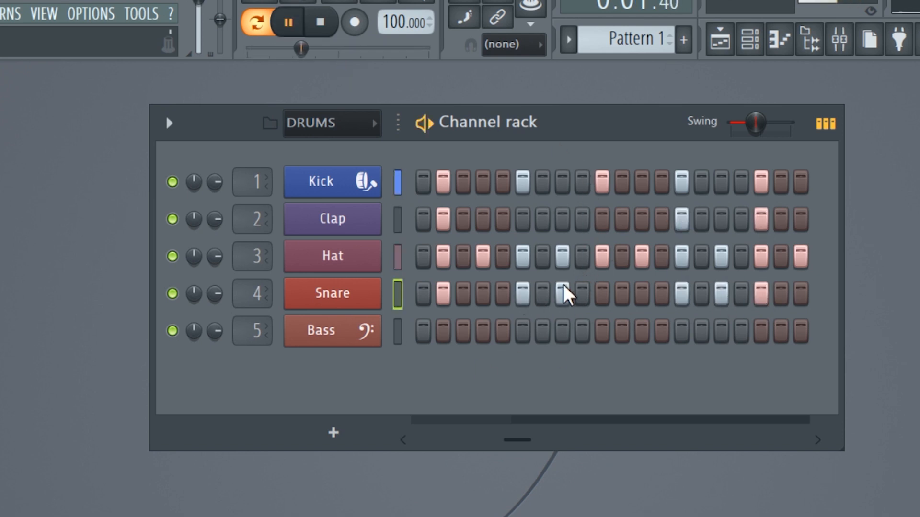
pyautogui.moveTo(528, 446); pyautogui.dragTo(601, 448)
pyautogui.press('space')
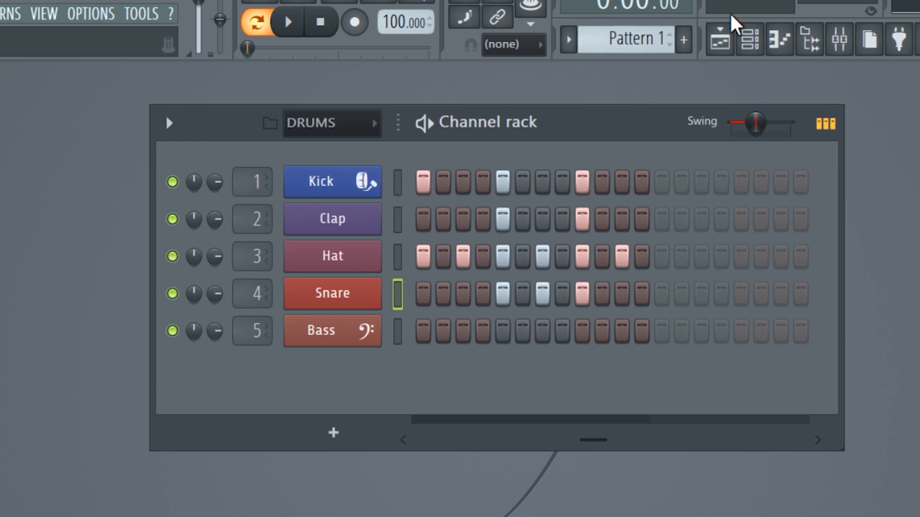
# - Show the browser, check its current project and plugin database views, and return to all contents in a narrower window
pyautogui.click(821, 56)
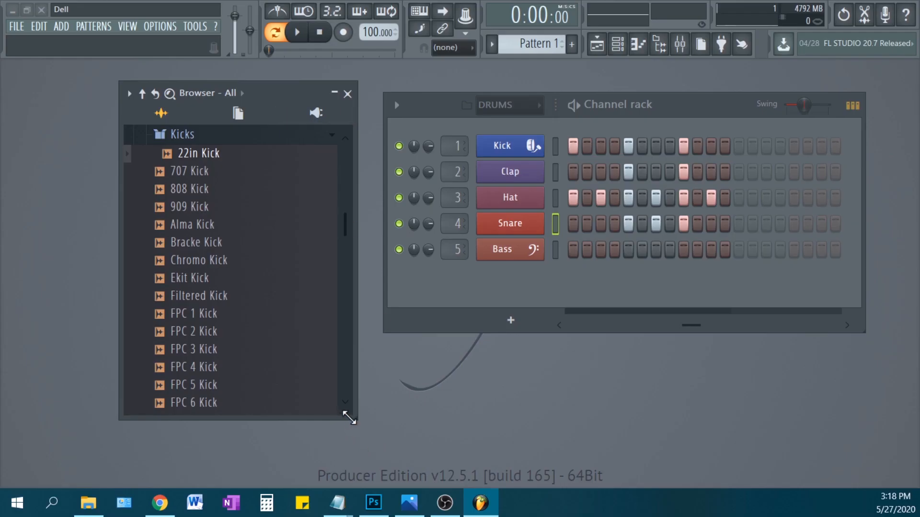
pyautogui.moveTo(292, 90); pyautogui.dragTo(355, 101)
pyautogui.click(318, 122)
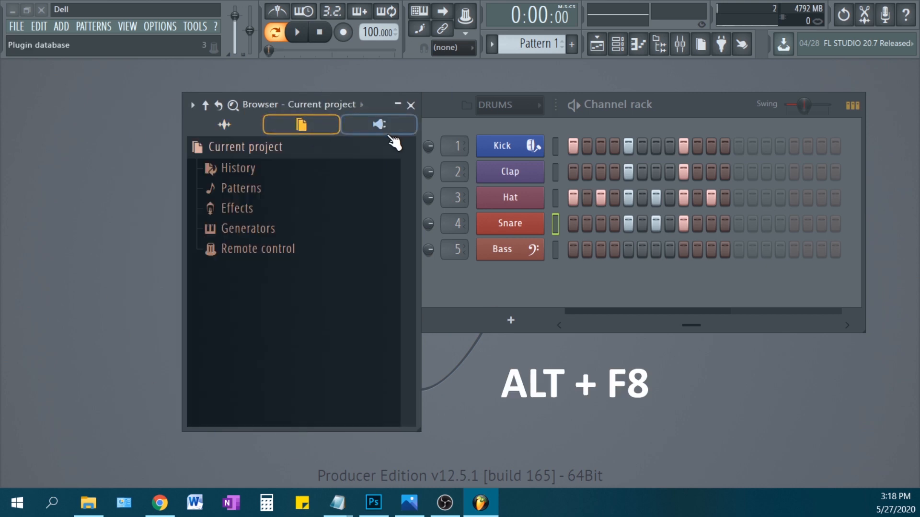
pyautogui.click(377, 124)
pyautogui.click(239, 131)
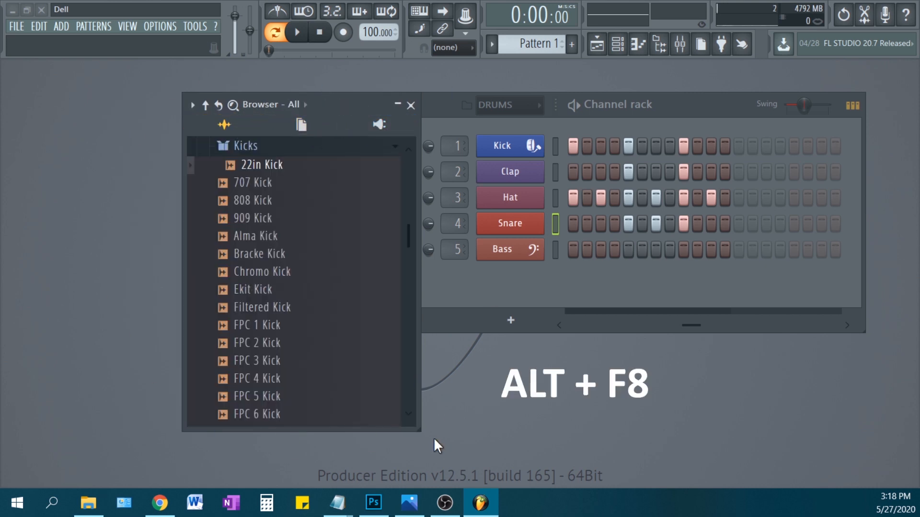
pyautogui.moveTo(418, 430); pyautogui.dragTo(351, 423)
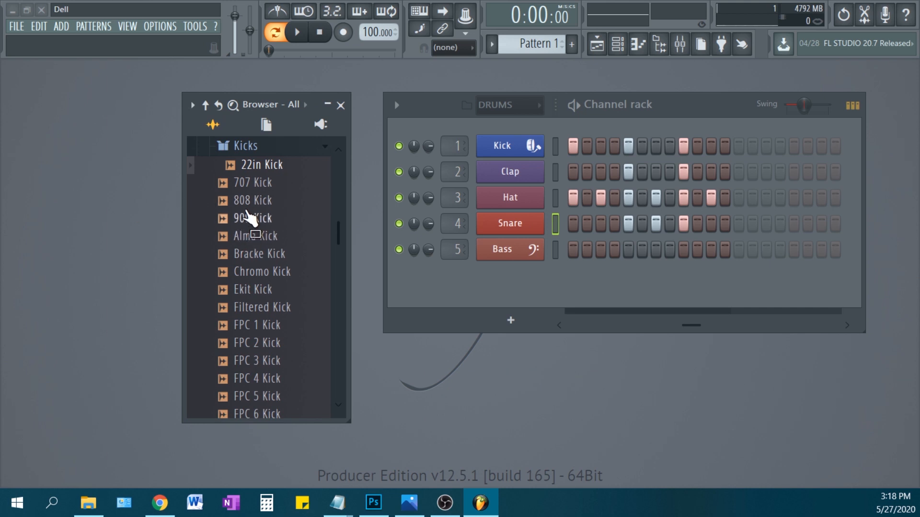
# - Audition the 707, 808 and 909 Kick samples and load 909 Kick into the Kick channel
pyautogui.click(250, 184)
pyautogui.click(251, 202)
pyautogui.click(252, 219)
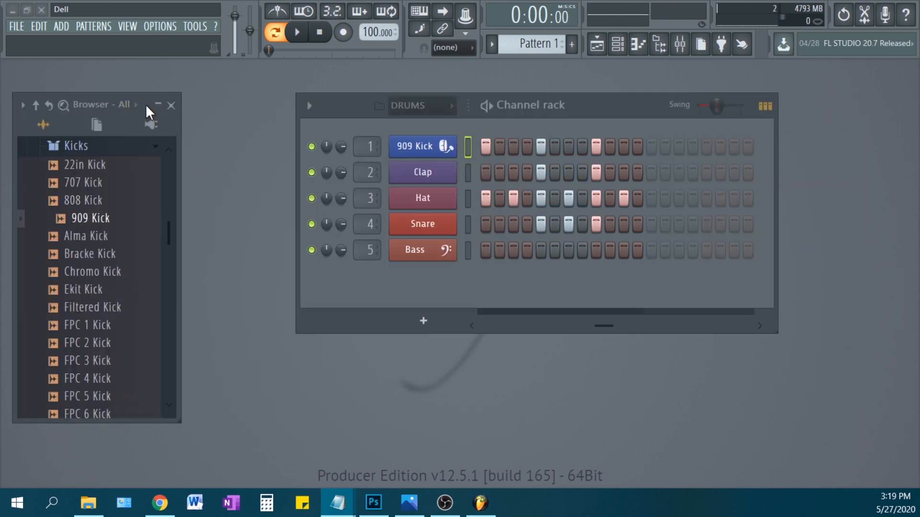
pyautogui.moveTo(149, 112); pyautogui.dragTo(222, 102)
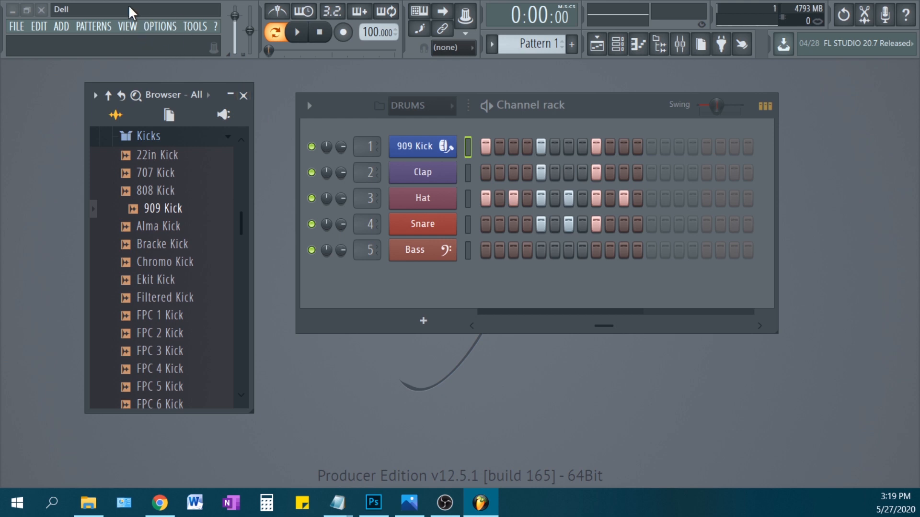
# - Open the folder chooser for the browser's extra search folders in the file settings and look through the available directories
pyautogui.click(160, 26)
pyautogui.click(178, 100)
pyautogui.click(216, 244)
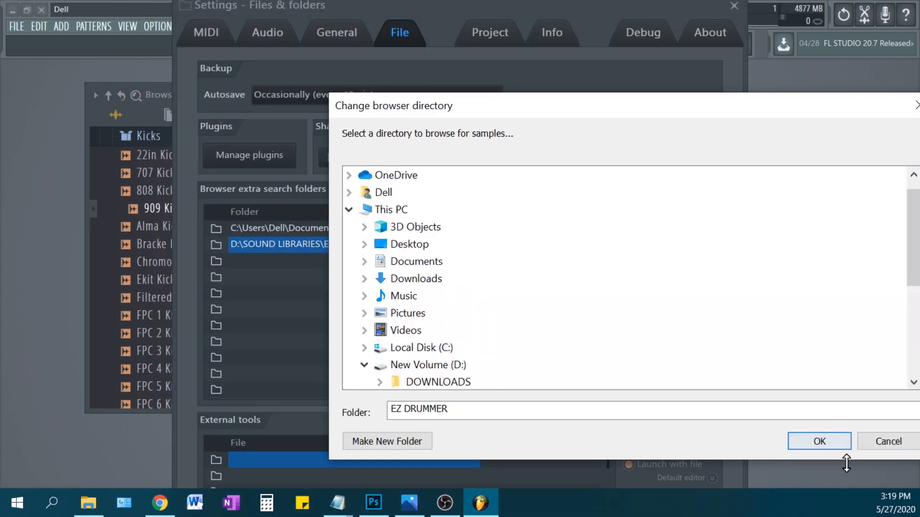
pyautogui.moveTo(648, 106); pyautogui.dragTo(484, 61)
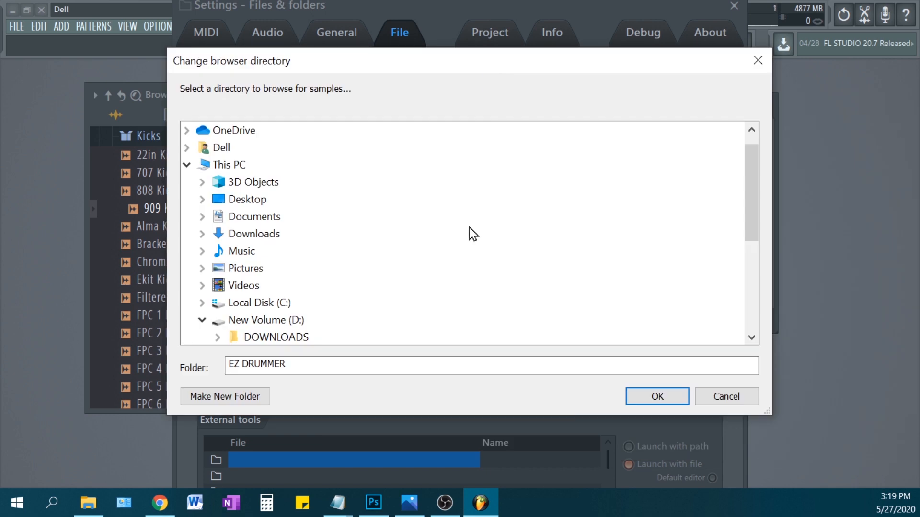
pyautogui.scroll(-3, 467, 240)
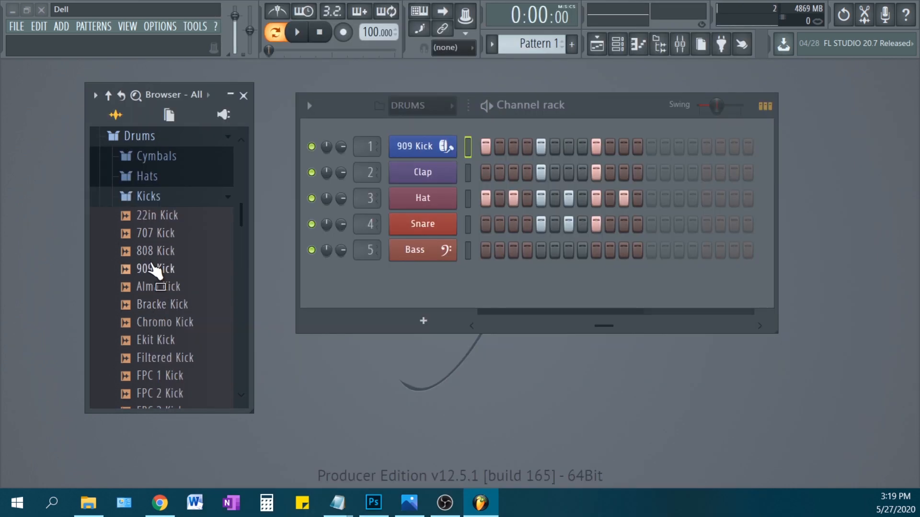
# - Audition the 909 Kick sample and load it onto the first channel again
pyautogui.click(153, 269)
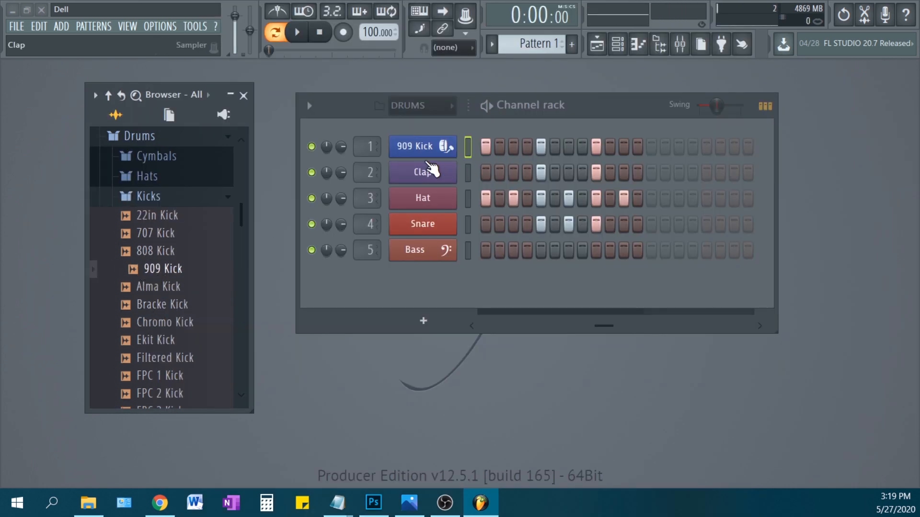
pyautogui.moveTo(160, 264); pyautogui.dragTo(424, 154)
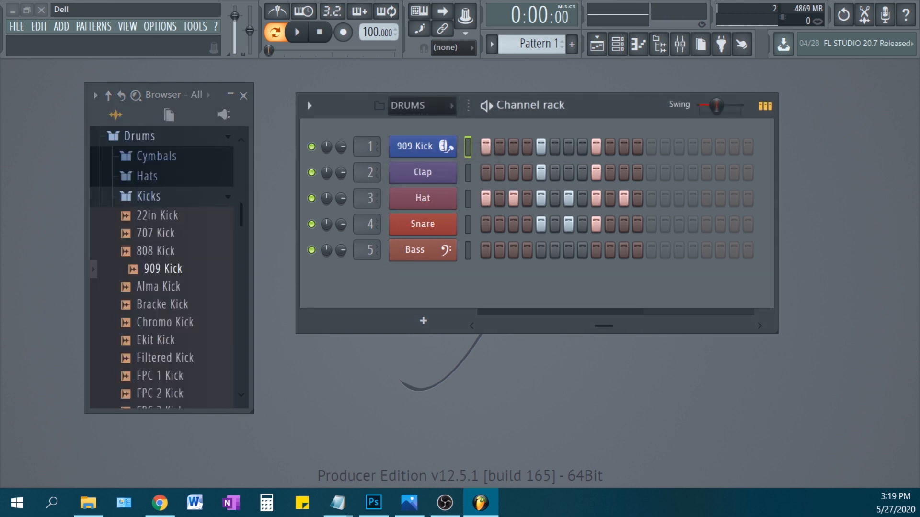
# - Delete the four drum channels and add an FPC drum machine channel
pyautogui.hotkey('alt', 'Delete')
pyautogui.press('Return')
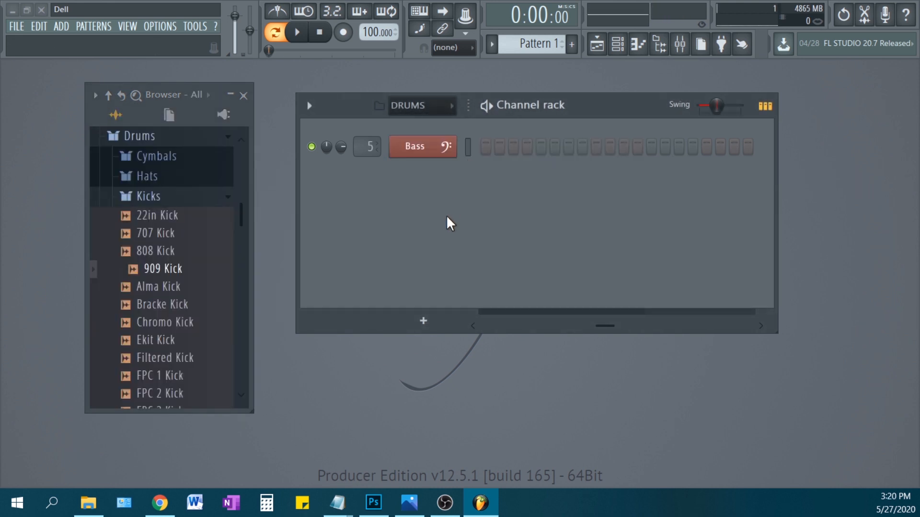
pyautogui.click(423, 319)
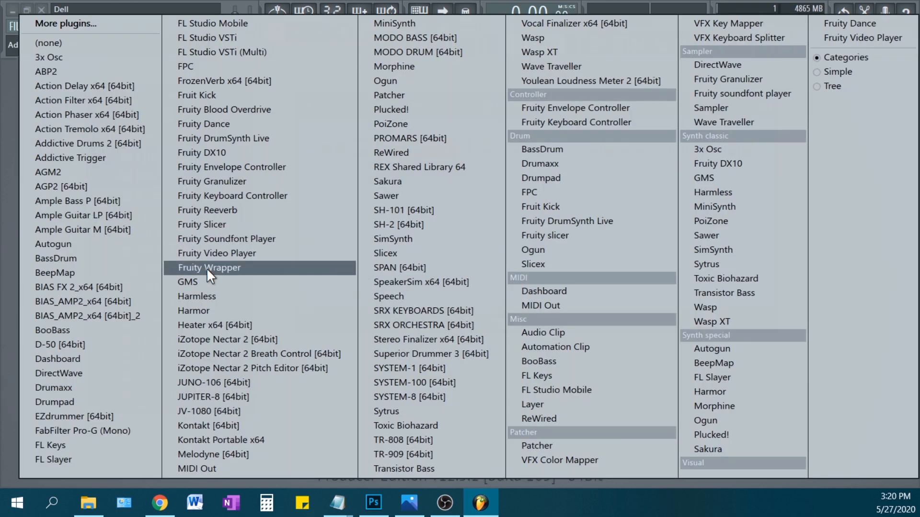
pyautogui.click(176, 65)
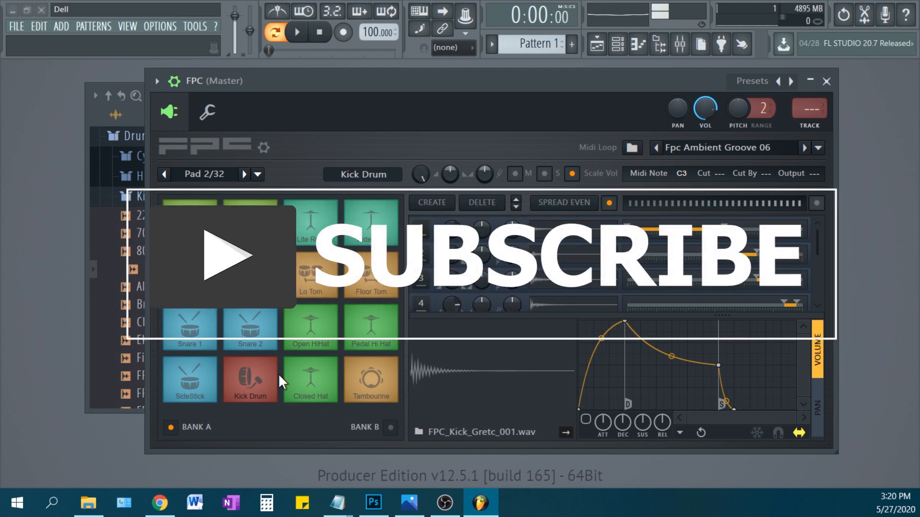
# - Load the HQ Funk Kit preset into FPC, auditioning the Closed Hat pad before and the Kick 1 pad after the change
pyautogui.click(290, 378)
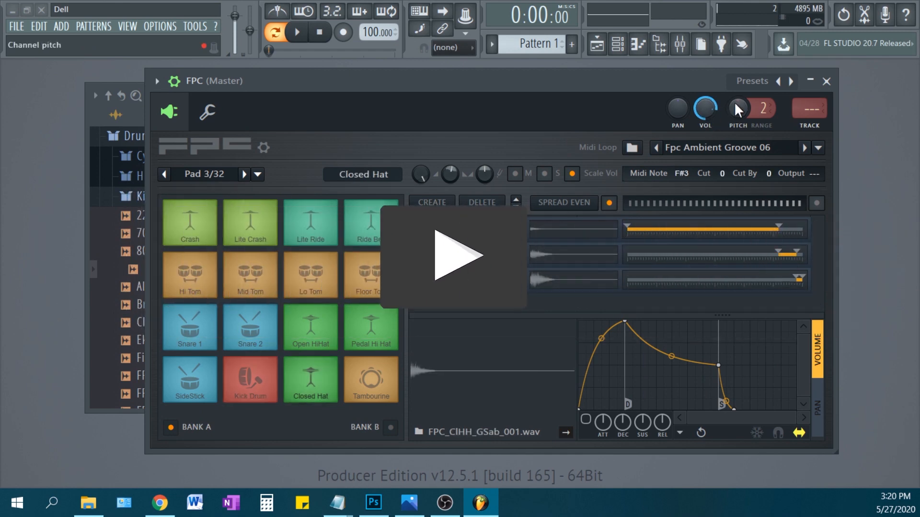
pyautogui.click(791, 81)
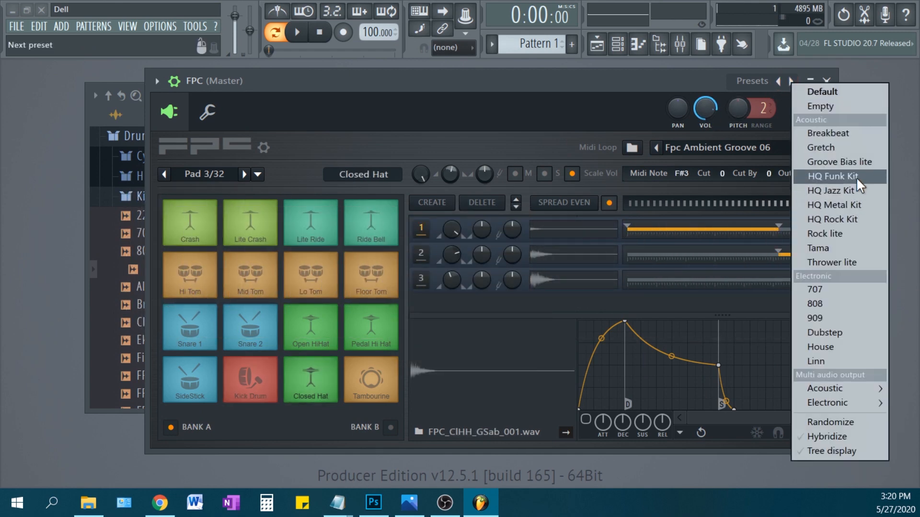
pyautogui.click(831, 176)
pyautogui.click(238, 384)
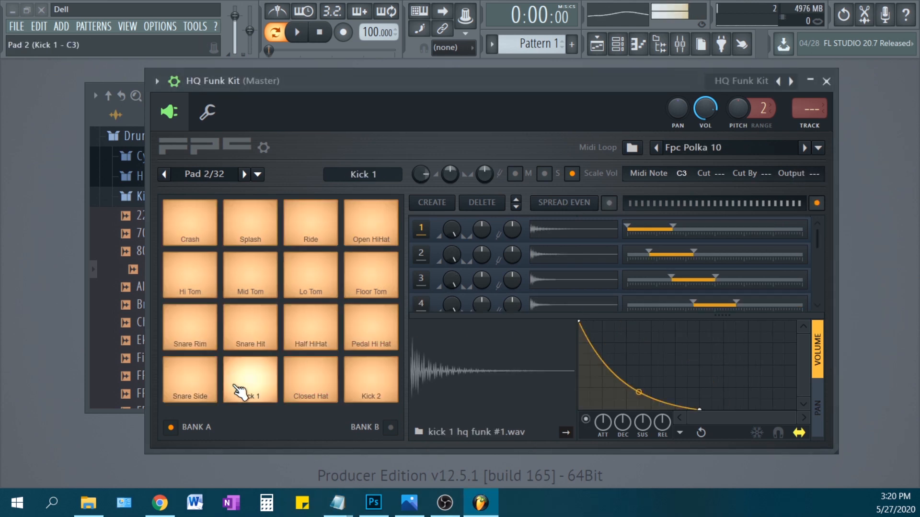
# - Load the house musik MIDI loop from the Hiphop Loops folder into FPC and play it back
pyautogui.click(199, 339)
pyautogui.click(826, 81)
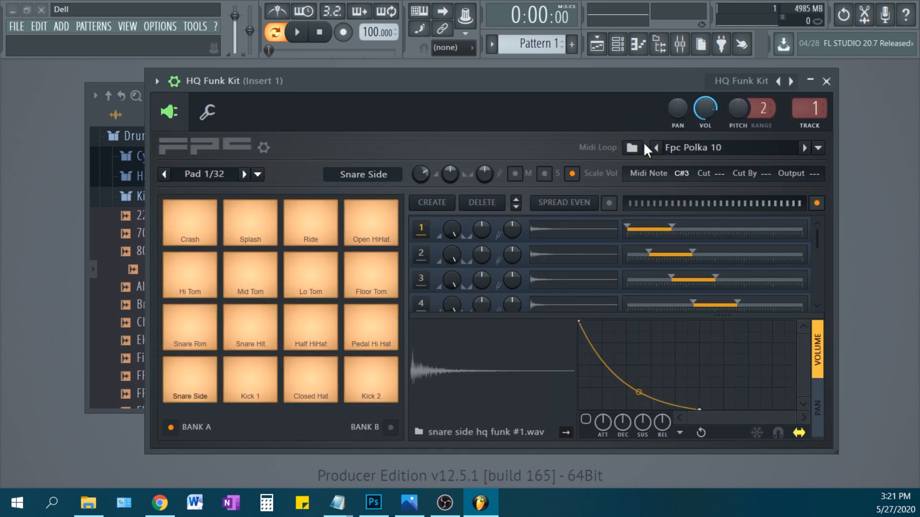
pyautogui.click(633, 149)
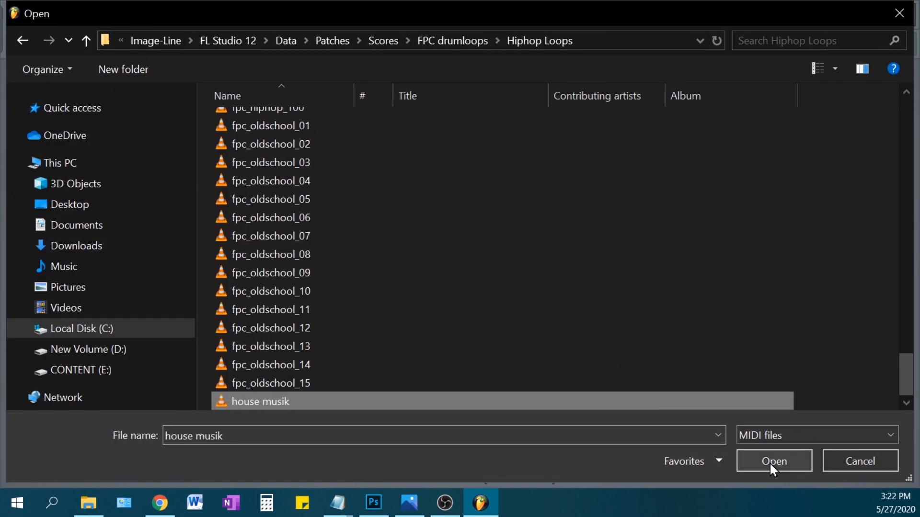
pyautogui.click(775, 461)
pyautogui.click(301, 36)
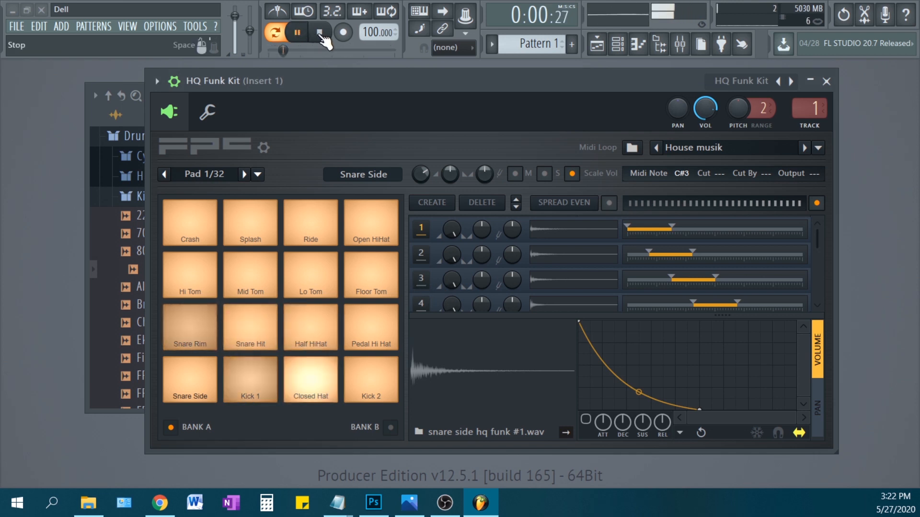
pyautogui.click(322, 35)
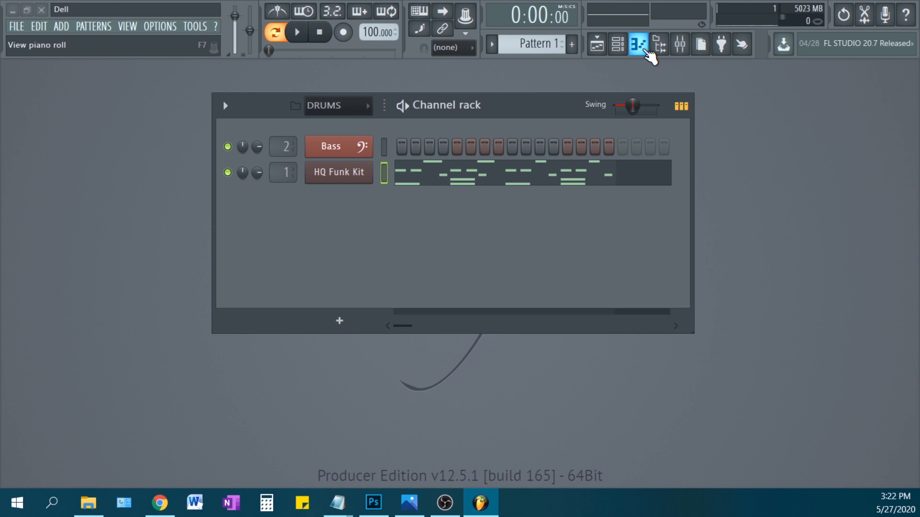
# - Open the HQ Funk Kit channel's loop in the piano roll with its drum notes in view
pyautogui.click(642, 47)
pyautogui.scroll(-4, 289, 226)
pyautogui.scroll(1, 310, 199)
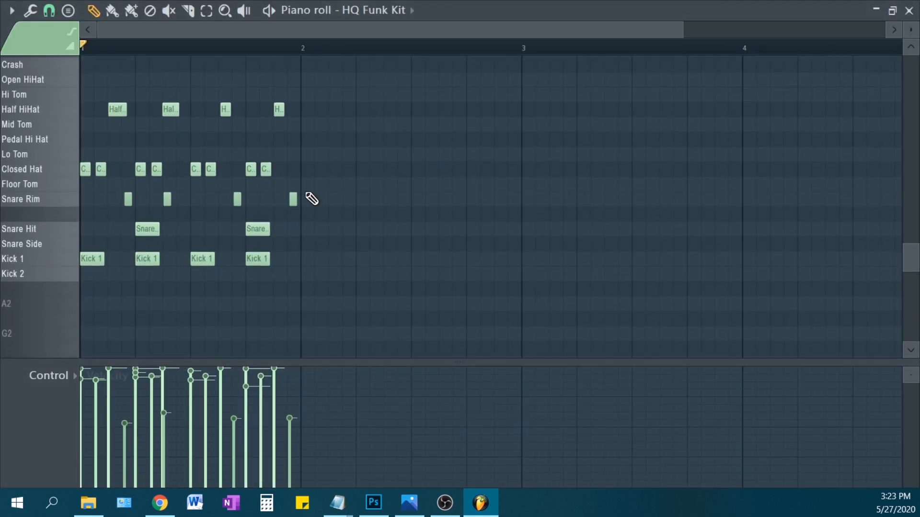
pyautogui.scroll(3, 298, 228)
pyautogui.moveTo(284, 35); pyautogui.dragTo(22, 42)
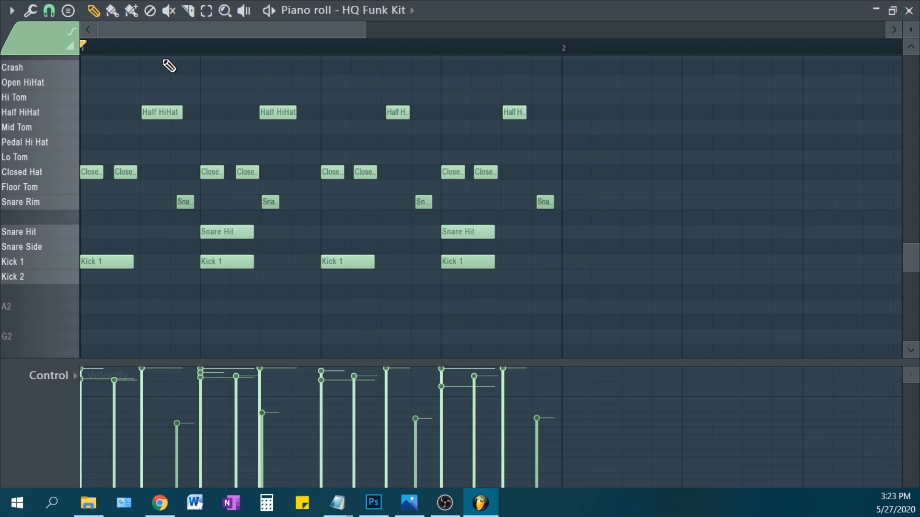
# - Play back the drum loop from the start and audition the Snare Rim and Closed Hat sounds
pyautogui.press('space')
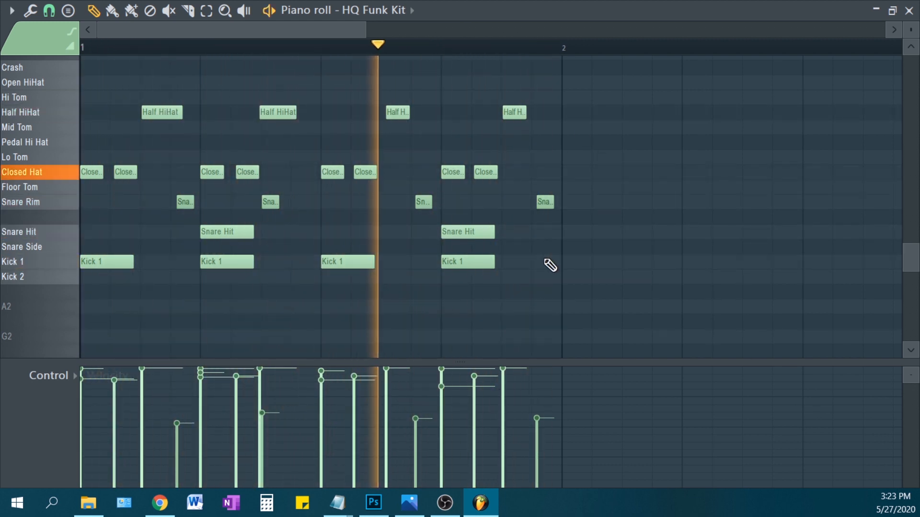
pyautogui.press('space')
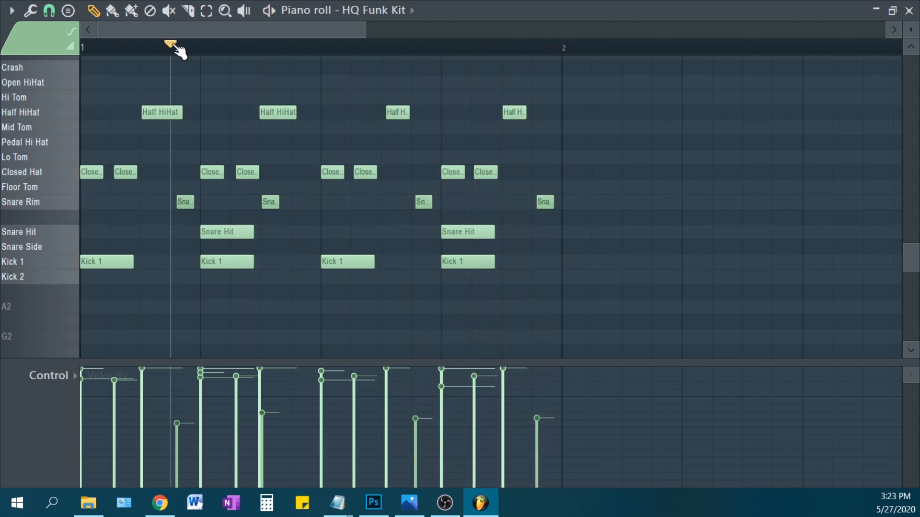
pyautogui.moveTo(176, 48)
pyautogui.mouseDown()
pyautogui.moveTo(468, 60)
pyautogui.moveTo(330, 56)
pyautogui.moveTo(40, 127)
pyautogui.mouseUp()
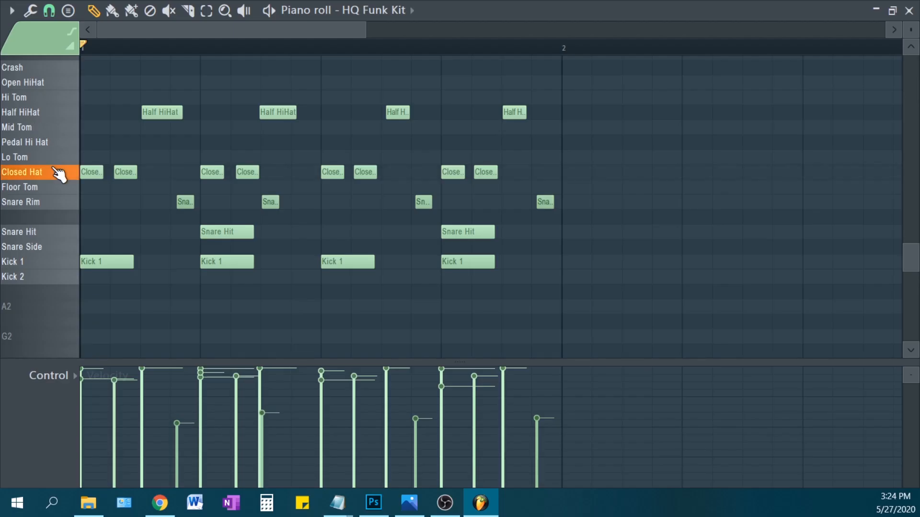
pyautogui.click(61, 205)
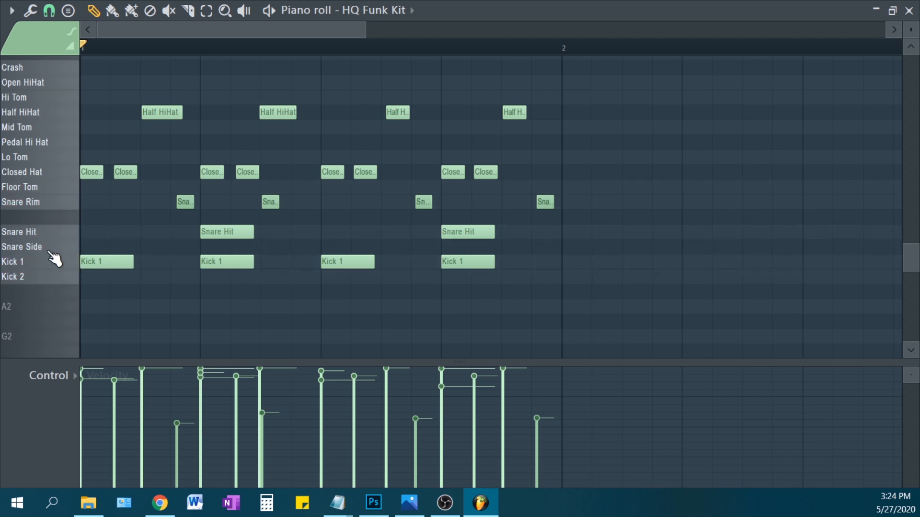
pyautogui.click(61, 175)
# - Try drawing a rising and falling channel volume curve under the drum notes and undo it
pyautogui.click(73, 375)
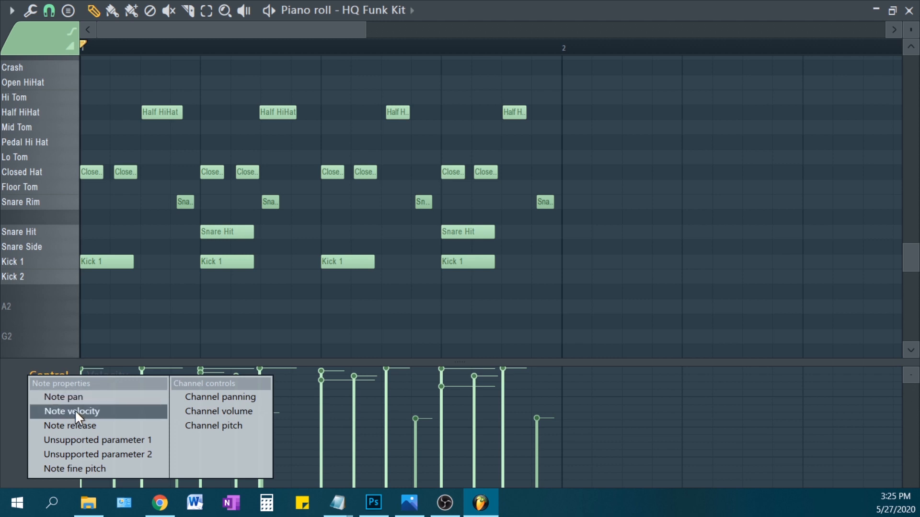
pyautogui.click(194, 413)
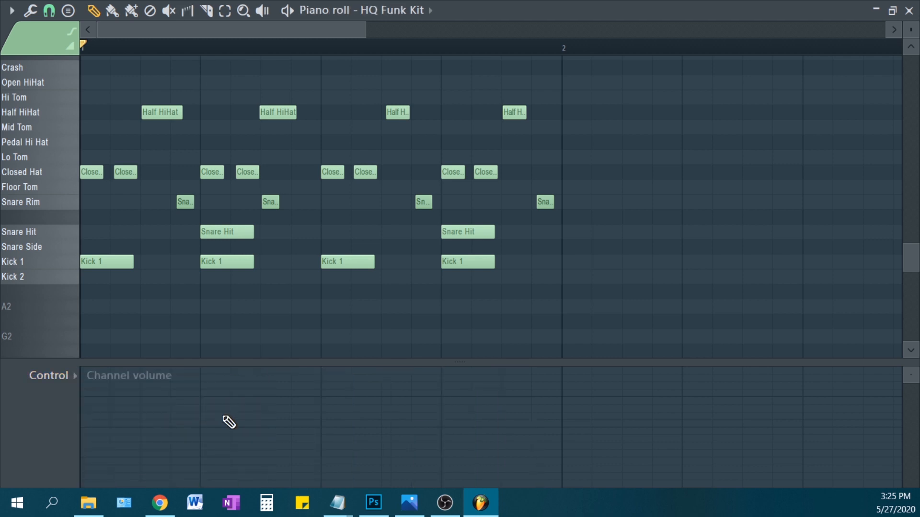
pyautogui.moveTo(117, 484)
pyautogui.mouseDown()
pyautogui.moveTo(401, 376)
pyautogui.moveTo(401, 460)
pyautogui.moveTo(483, 394)
pyautogui.moveTo(748, 397)
pyautogui.mouseUp()
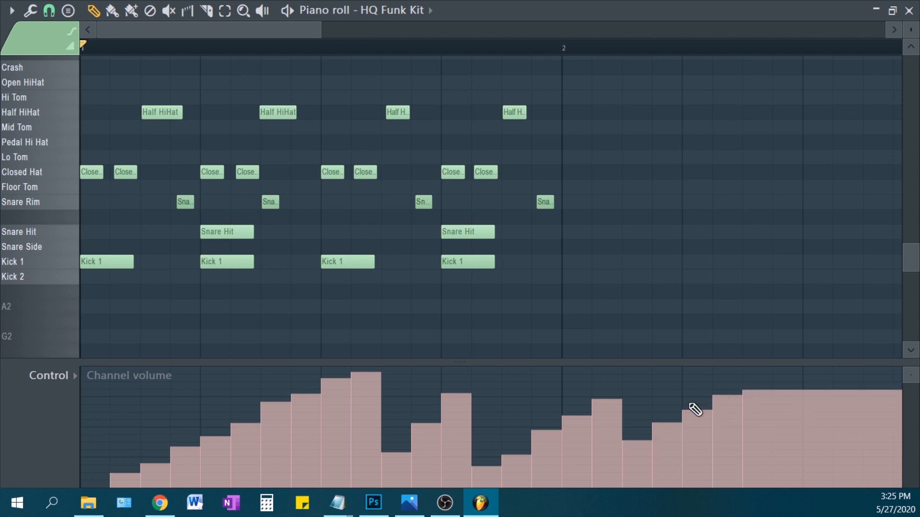
pyautogui.hotkey('ctrl', 'z')
# - Replace the loaded loop's notes with a one-bar beat of Kick 1 notes and Snare Hits on beats 2 and 4
pyautogui.click(892, 10)
pyautogui.moveTo(649, 86); pyautogui.dragTo(657, 247)
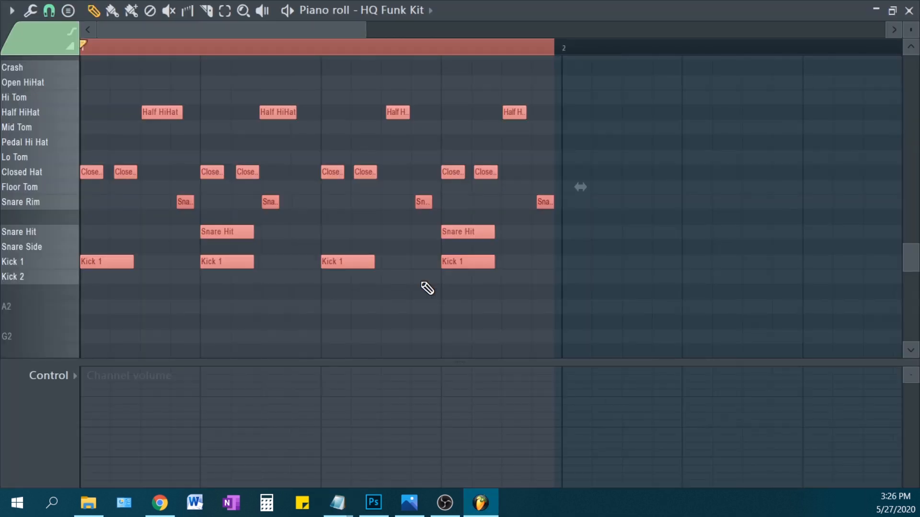
pyautogui.press('Delete')
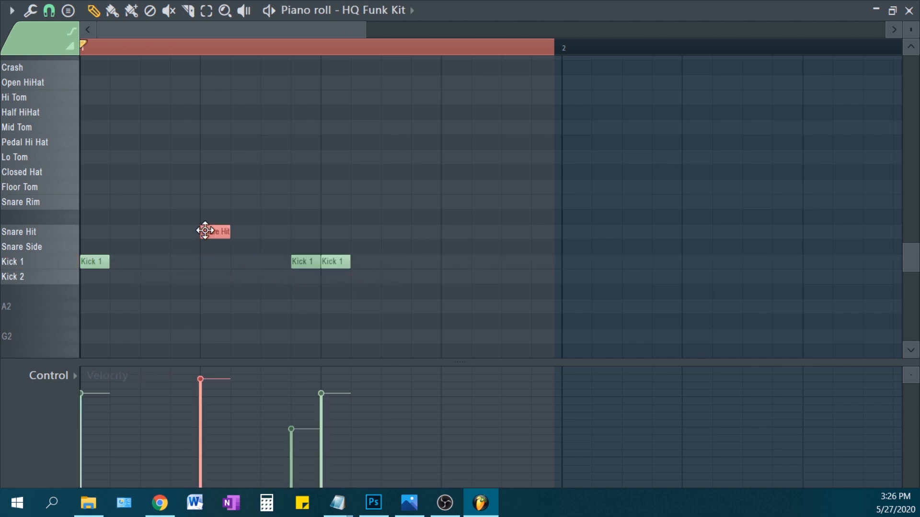
pyautogui.click(434, 231)
pyautogui.press('space')
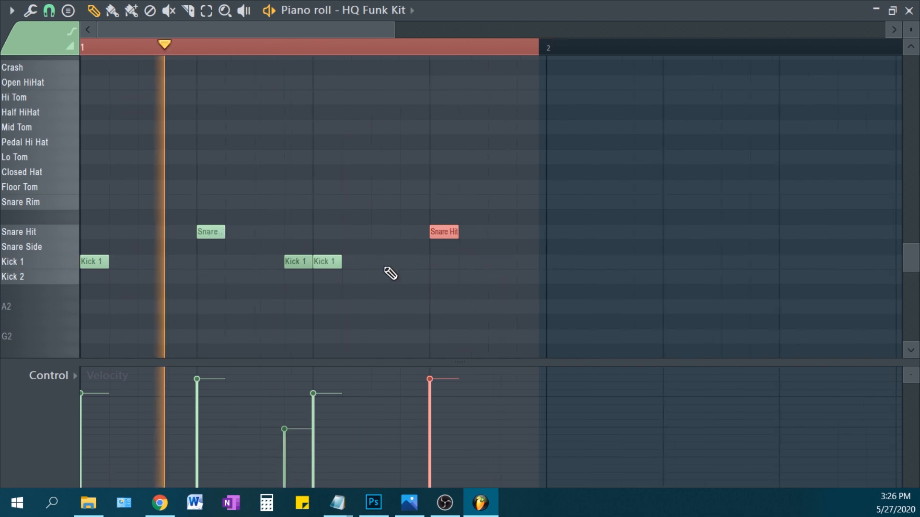
# - Duplicate the one-bar kick and snare beat until it fills four bars
pyautogui.scroll(-3, 390, 273)
pyautogui.hotkey('ctrl', 'a')
pyautogui.moveTo(85, 265); pyautogui.dragTo(337, 267)
pyautogui.hotkey('ctrl', 'd')
pyautogui.scroll(-3, 326, 234)
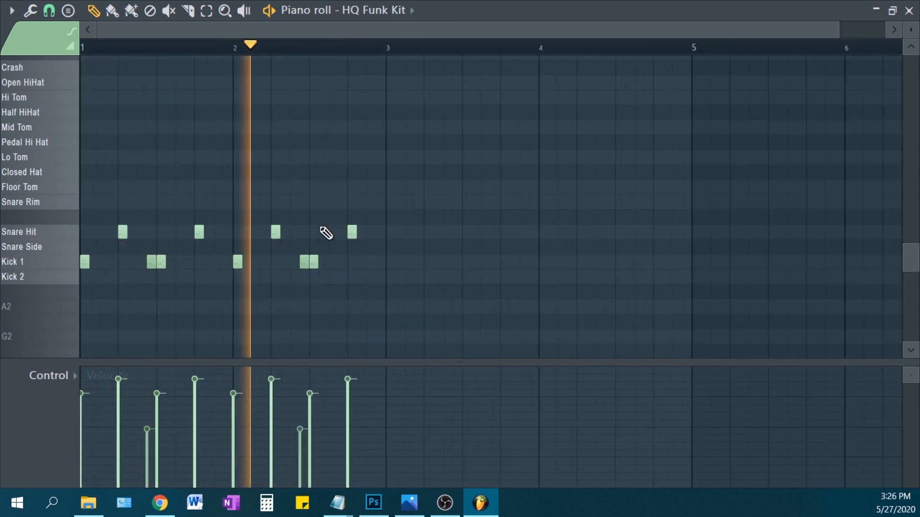
pyautogui.moveTo(86, 209); pyautogui.dragTo(288, 315)
pyautogui.hotkey('ctrl', 'b')
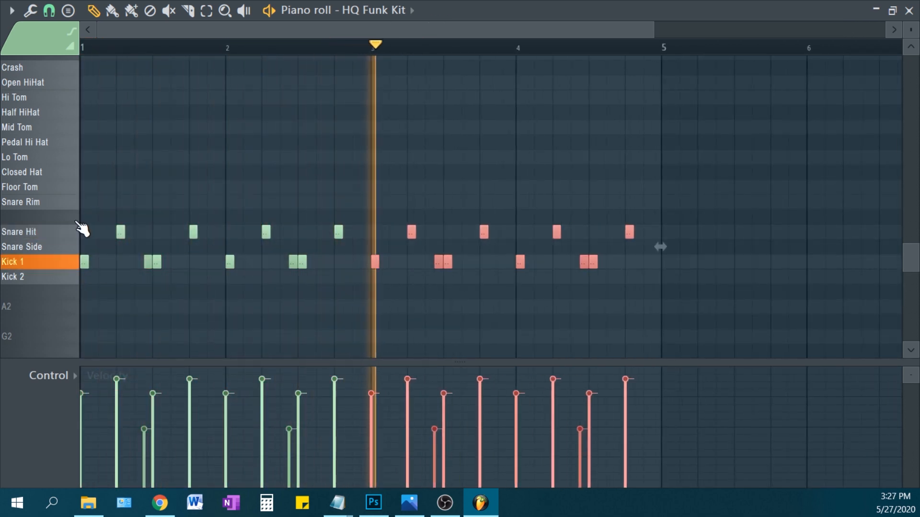
# - Fill the four bars with Closed Hat notes on every step and move one near the end of bar 1 to Half HiHat
pyautogui.click(74, 175)
pyautogui.scroll(4, 80, 25)
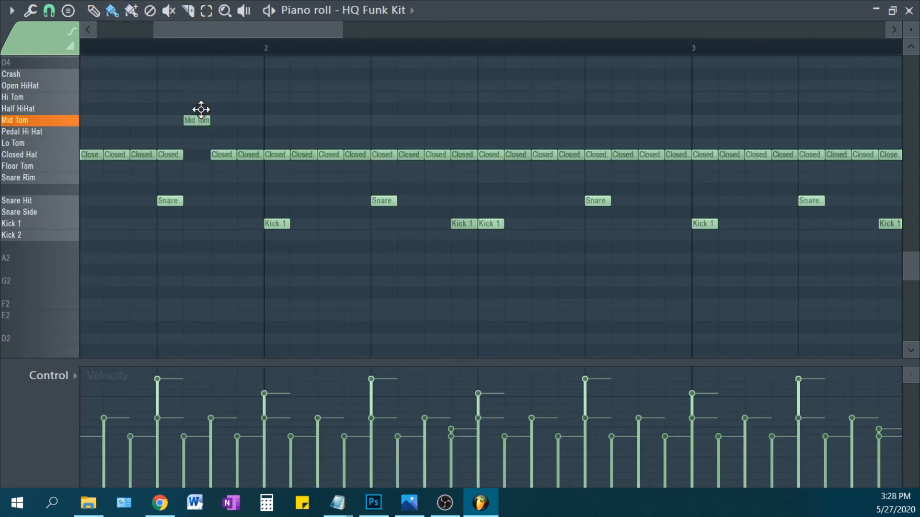
pyautogui.moveTo(200, 118); pyautogui.dragTo(199, 109)
pyautogui.scroll(-4, 232, 139)
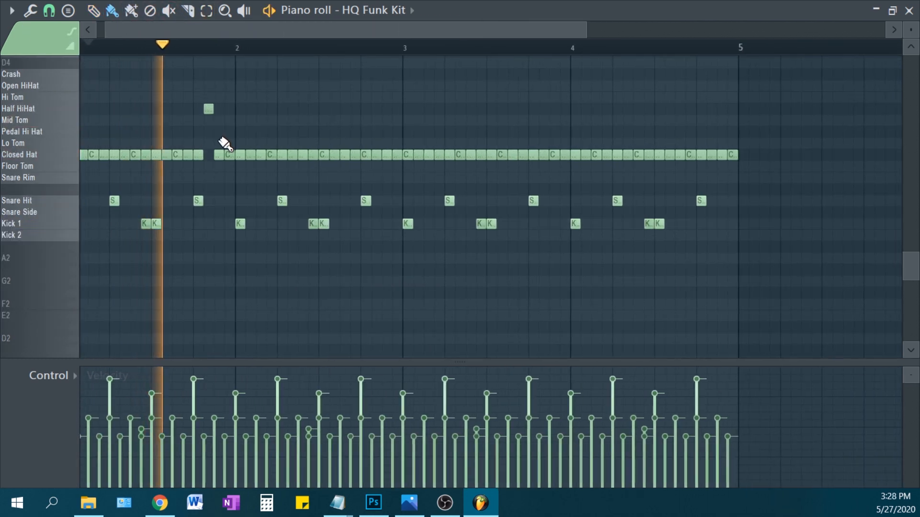
pyautogui.press('space')
pyautogui.press('space')
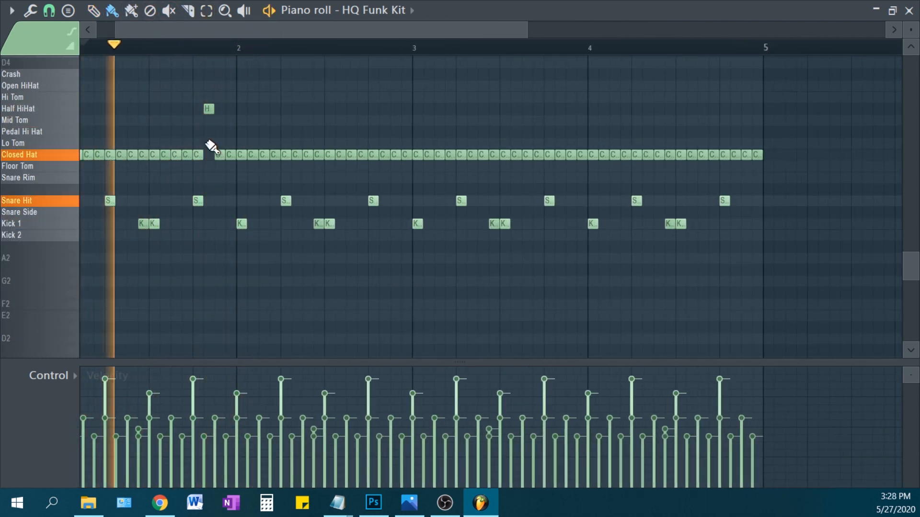
# - Shift the Half HiHat note in bar 1 one step to the right and delete the Closed Hat note following it
pyautogui.scroll(3, 213, 124)
pyautogui.moveTo(214, 109); pyautogui.dragTo(242, 109)
pyautogui.scroll(-3, 237, 125)
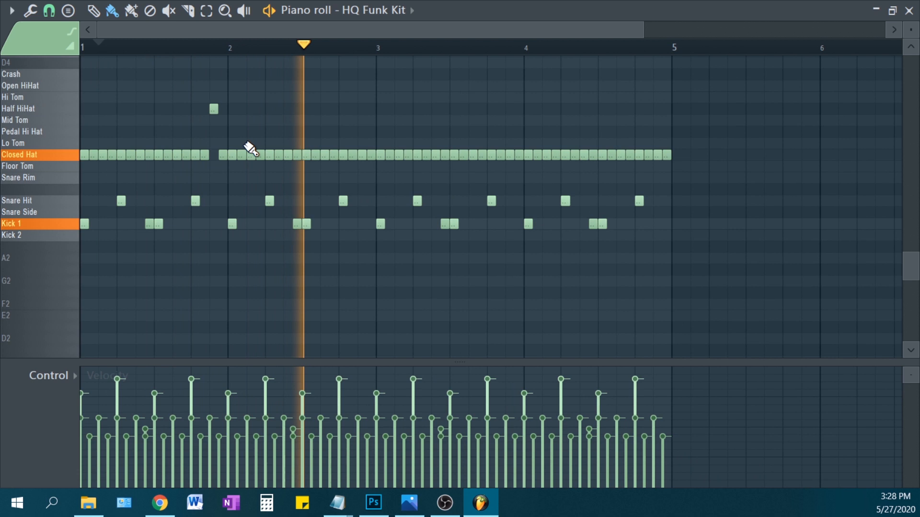
pyautogui.rightClick(223, 155)
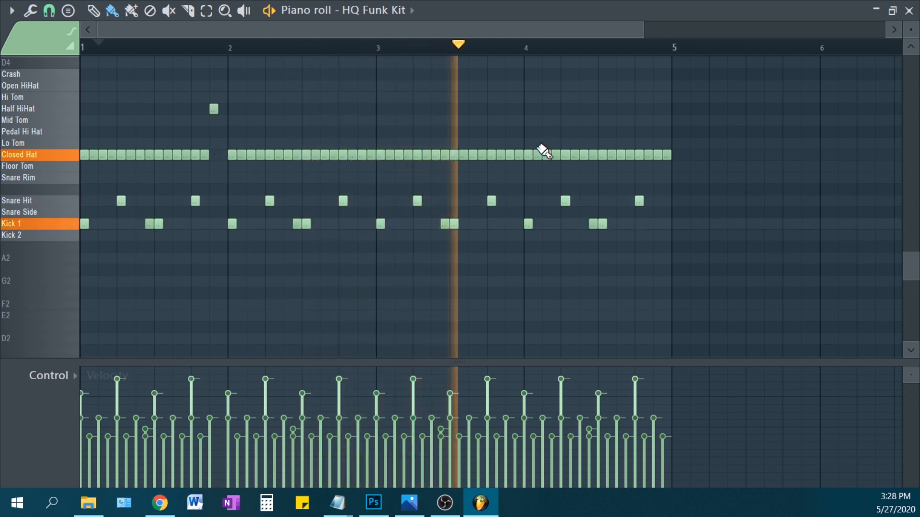
# - Move the second-to-last Closed Hat note of bar 3 to Half HiHat and delete the Closed Hat note after it
pyautogui.moveTo(507, 155); pyautogui.dragTo(506, 114)
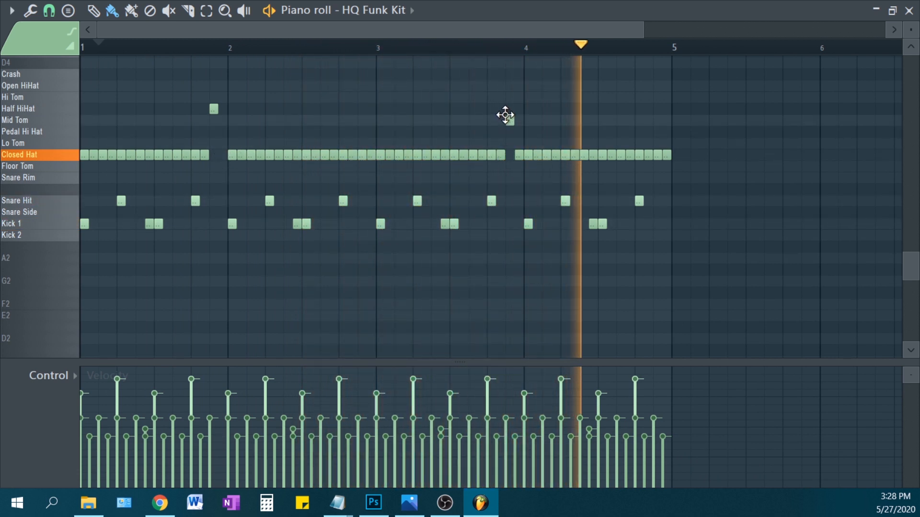
pyautogui.rightClick(517, 156)
pyautogui.scroll(-2, 522, 166)
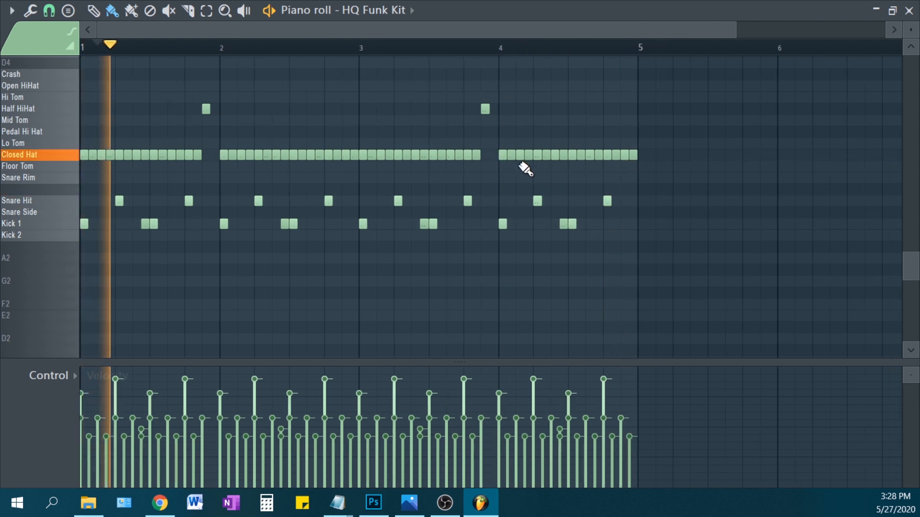
pyautogui.scroll(-3, 549, 235)
pyautogui.scroll(3, 550, 242)
pyautogui.scroll(3, 555, 250)
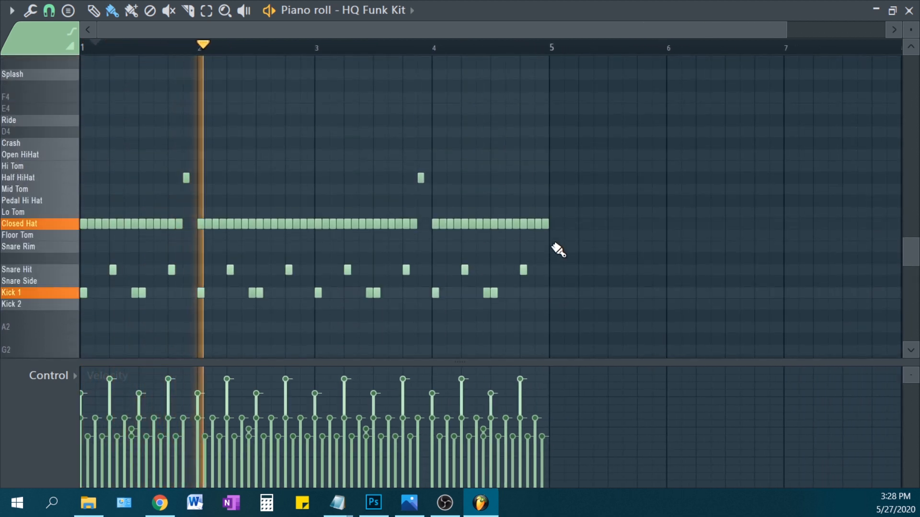
pyautogui.press('space')
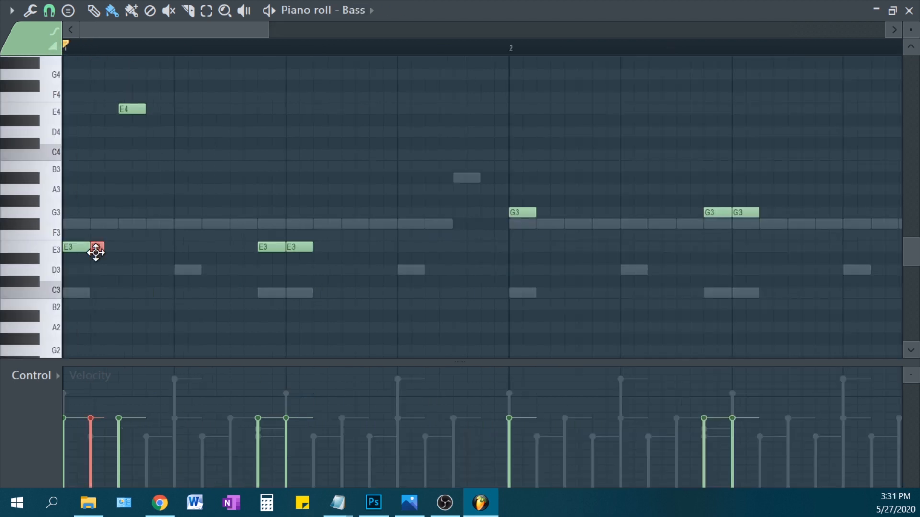
# - Raise the short second note of the bass line from E3 to G3 and replay the opening repeatedly
pyautogui.press('space')
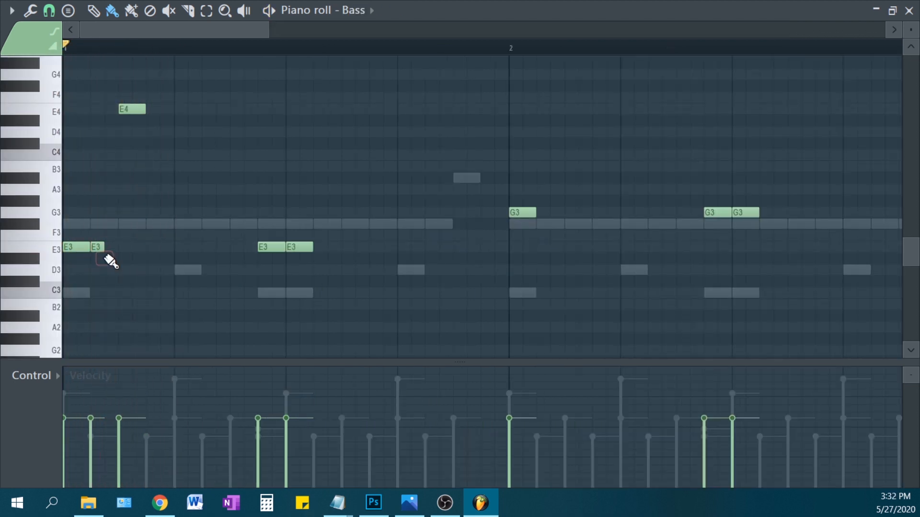
pyautogui.moveTo(96, 246); pyautogui.dragTo(99, 211)
pyautogui.press('space')
pyautogui.press('space')
pyautogui.press('space')
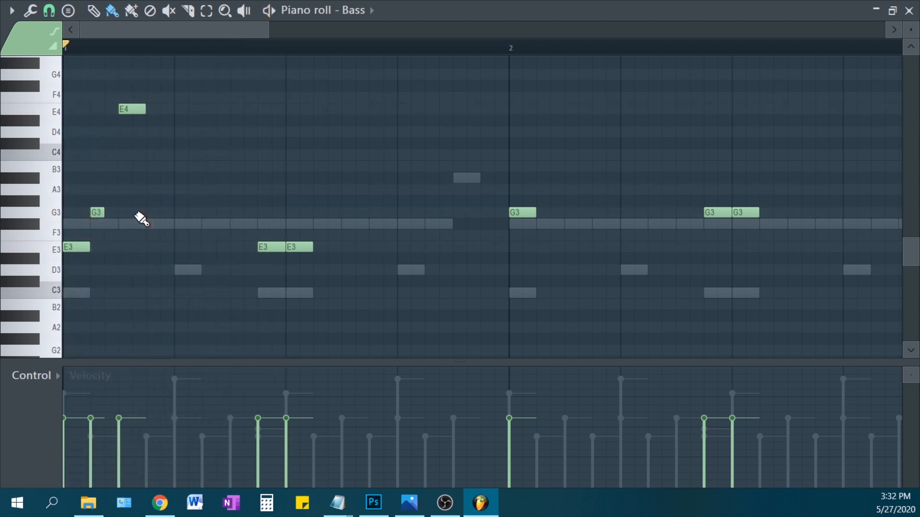
pyautogui.press('space')
pyautogui.press('space')
pyautogui.press('space')
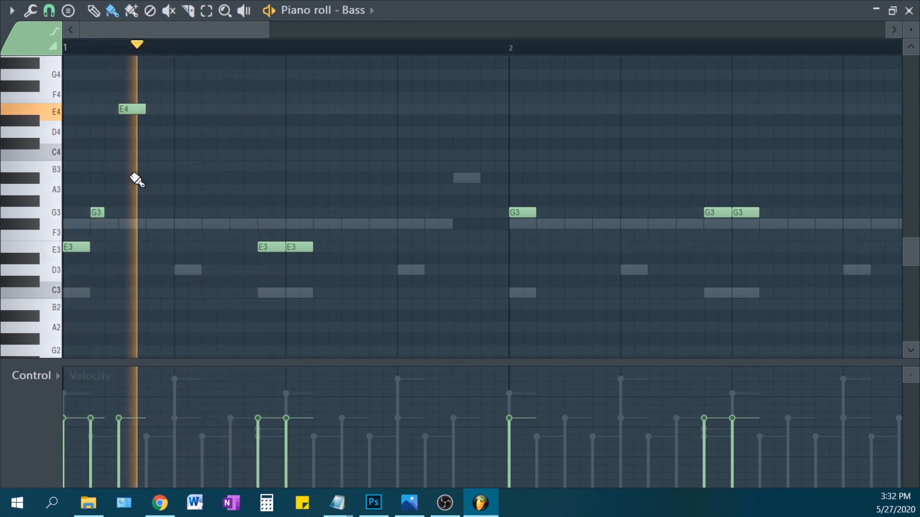
pyautogui.press('space')
pyautogui.press('space')
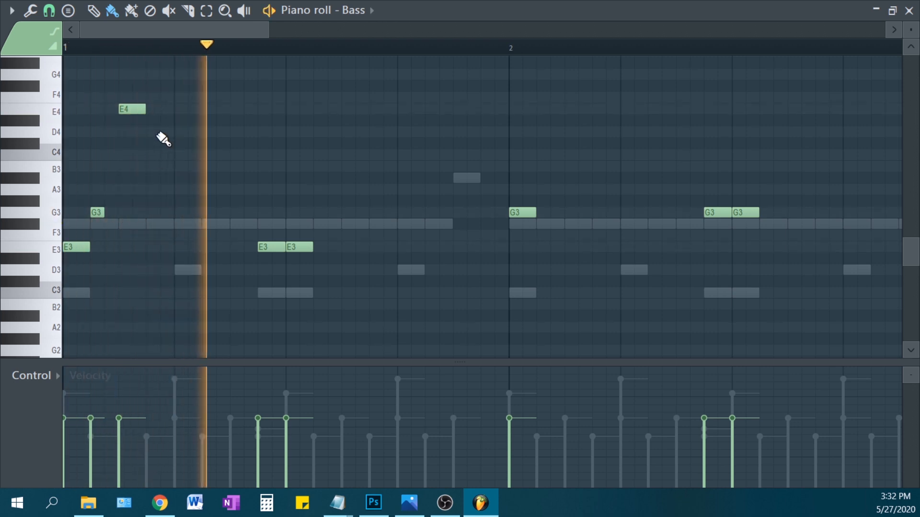
pyautogui.press('space')
pyautogui.press('space')
pyautogui.press('space')
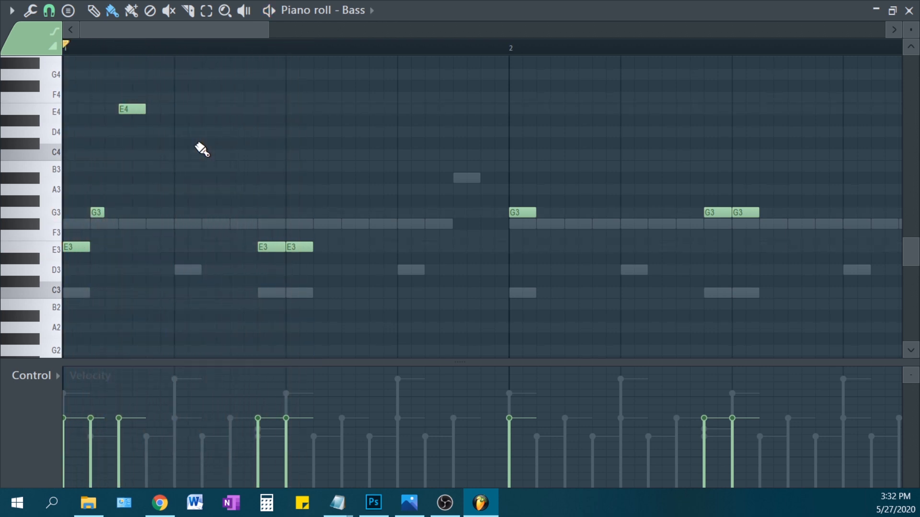
pyautogui.press('space')
pyautogui.press('space')
pyautogui.press('space')
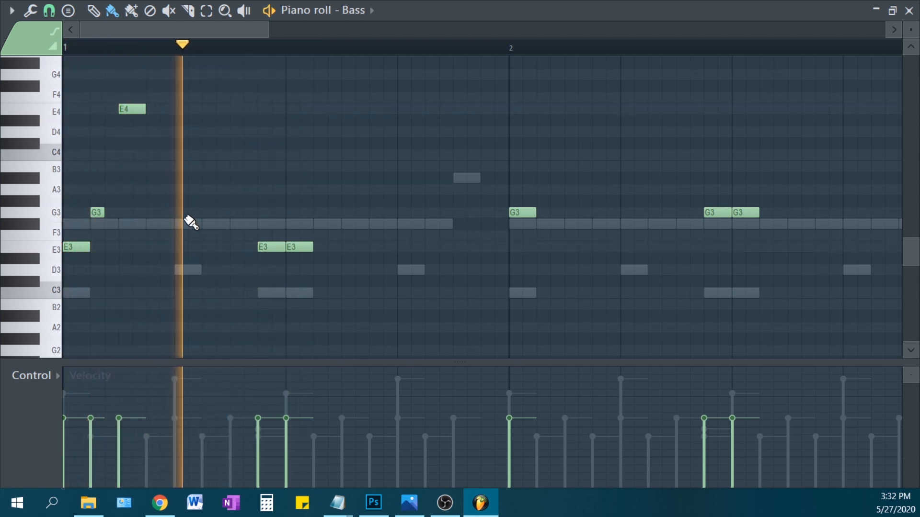
pyautogui.press('space')
# - Add a short B3 bass note on beat 2 of bar 1 and play the phrase
pyautogui.click(179, 166)
pyautogui.press('space')
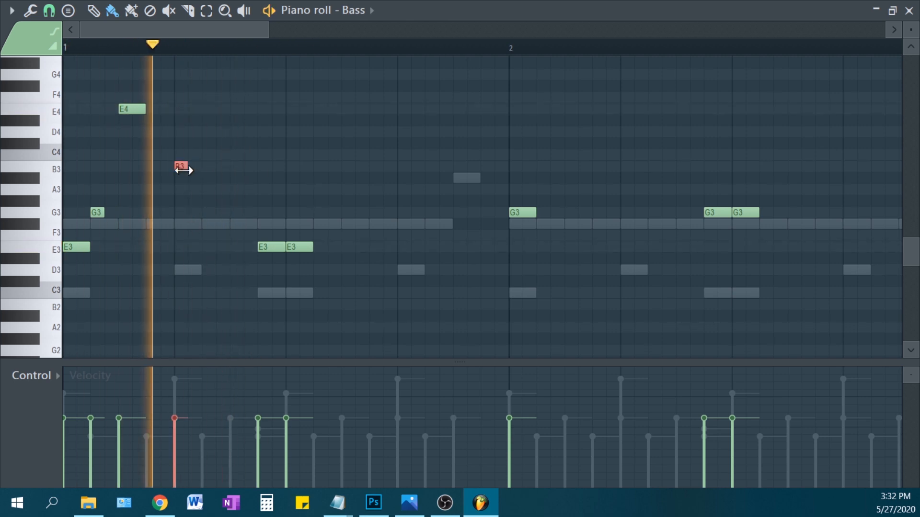
pyautogui.press('space')
pyautogui.press('space')
pyautogui.press('space')
# - Replace the short B3 note with short E4 and D4 notes on the two steps after beat 2, replaying the bass phrase
pyautogui.moveTo(180, 168); pyautogui.dragTo(229, 136)
pyautogui.press('space')
pyautogui.press('space')
pyautogui.press('space')
pyautogui.press('space')
pyautogui.press('space')
pyautogui.press('space')
pyautogui.press('space')
pyautogui.press('space')
pyautogui.press('space')
pyautogui.press('space')
pyautogui.press('space')
pyautogui.press('space')
pyautogui.click(223, 133)
pyautogui.press('space')
pyautogui.press('space')
pyautogui.press('space')
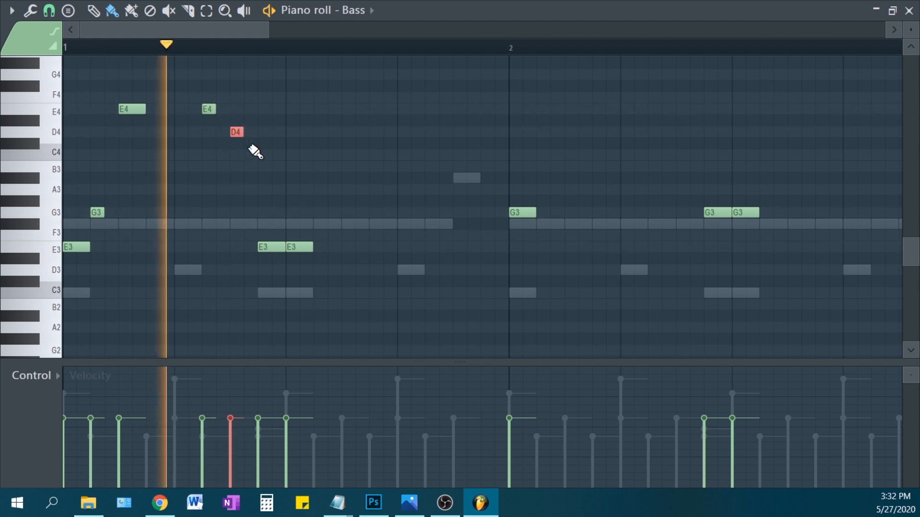
# - Try a short B3 bass note just after the D4 note, replay the phrase, and delete the note
pyautogui.press('space')
pyautogui.press('space')
pyautogui.click(248, 167)
pyautogui.press('space')
pyautogui.press('space')
pyautogui.press('space')
pyautogui.press('space')
pyautogui.rightClick(255, 167)
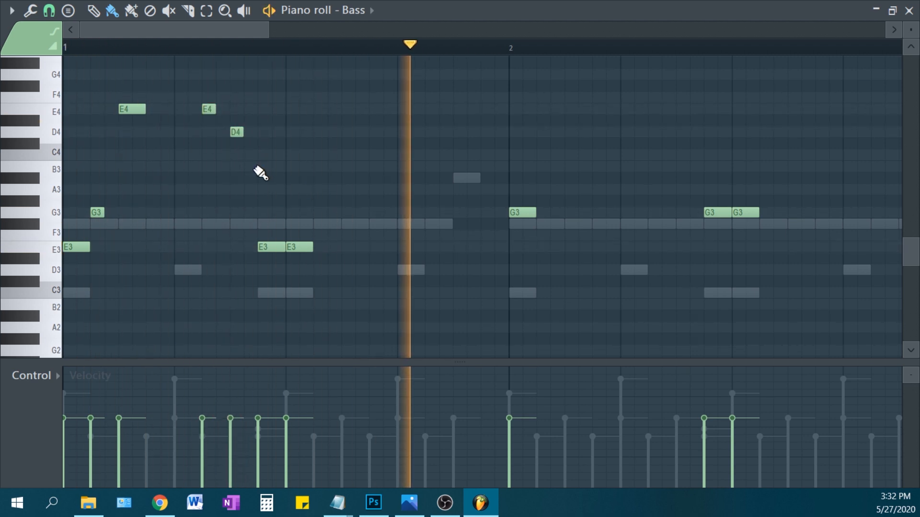
# - Replay the phrase, and raise the first of the paired E3 notes in bar 1 to a short B3 note
pyautogui.press('space')
pyautogui.press('space')
pyautogui.press('space')
pyautogui.press('space')
pyautogui.press('space')
pyautogui.press('space')
pyautogui.press('space')
pyautogui.press('space')
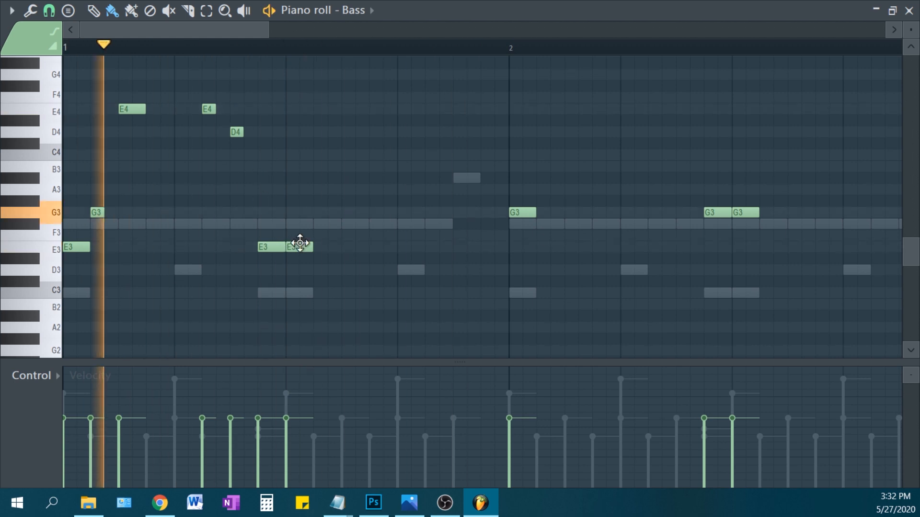
pyautogui.press('space')
pyautogui.press('space')
pyautogui.moveTo(267, 249); pyautogui.dragTo(269, 167)
pyautogui.press('space')
pyautogui.press('space')
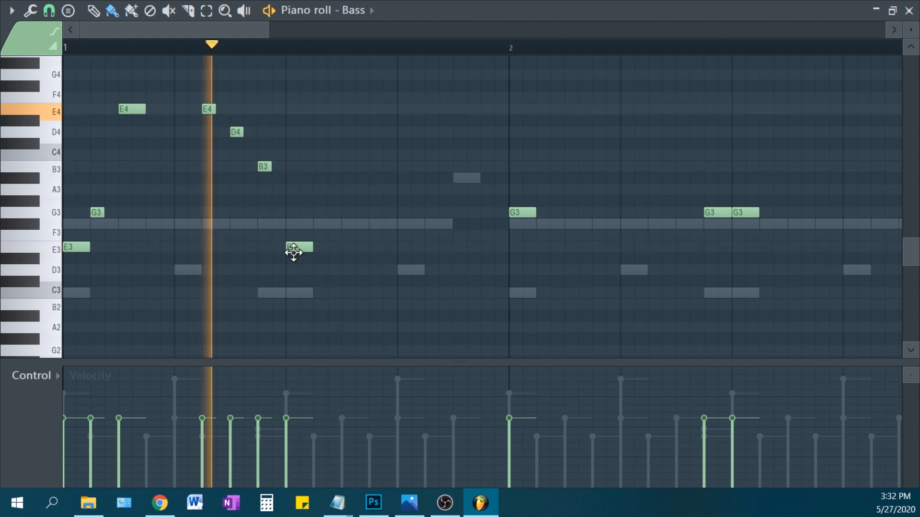
# - Delete the remaining E3 note on beat 3 of bar 1 and replay the bass phrase
pyautogui.rightClick(293, 253)
pyautogui.press('space')
pyautogui.press('space')
pyautogui.press('space')
pyautogui.press('space')
pyautogui.press('space')
pyautogui.press('space')
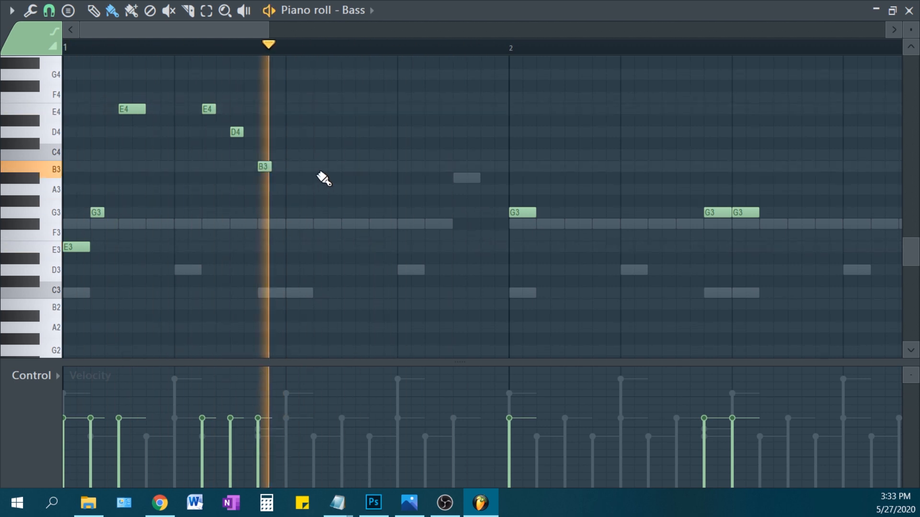
# - Add a short B3 note one step after beat 3 of bar 1 and lower it to A3 while replaying
pyautogui.click(319, 168)
pyautogui.press('space')
pyautogui.press('space')
pyautogui.press('space')
pyautogui.moveTo(320, 169); pyautogui.dragTo(319, 191)
pyautogui.press('space')
# - Try extending the A3 note into a run of four short A3 notes and replay the phrase
pyautogui.click(334, 190)
pyautogui.click(348, 190)
pyautogui.press('space')
pyautogui.press('space')
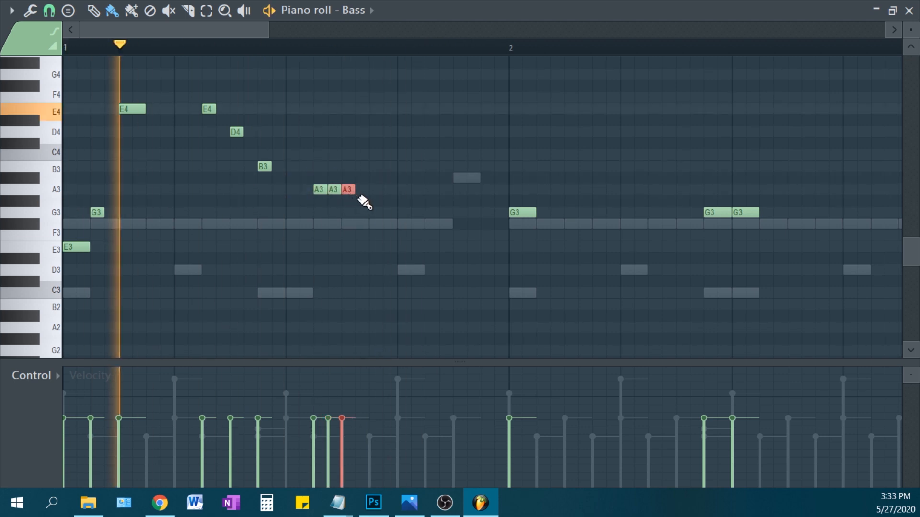
pyautogui.press('space')
pyautogui.click(365, 190)
pyautogui.press('space')
pyautogui.scroll(-2, 307, 171)
pyautogui.scroll(4, 239, 196)
pyautogui.press('space')
pyautogui.press('space')
pyautogui.scroll(-2, 195, 208)
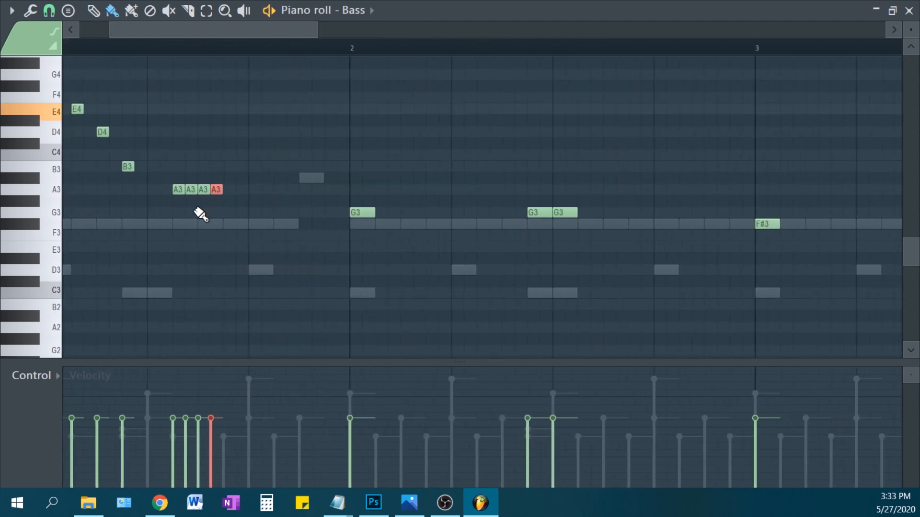
pyautogui.press('space')
pyautogui.press('space')
# - Clear the repeated A3 notes and try a single extra A3 note at two spacings after the first, deleting it again
pyautogui.rightClick(192, 191)
pyautogui.rightClick(203, 192)
pyautogui.rightClick(214, 192)
pyautogui.click(210, 190)
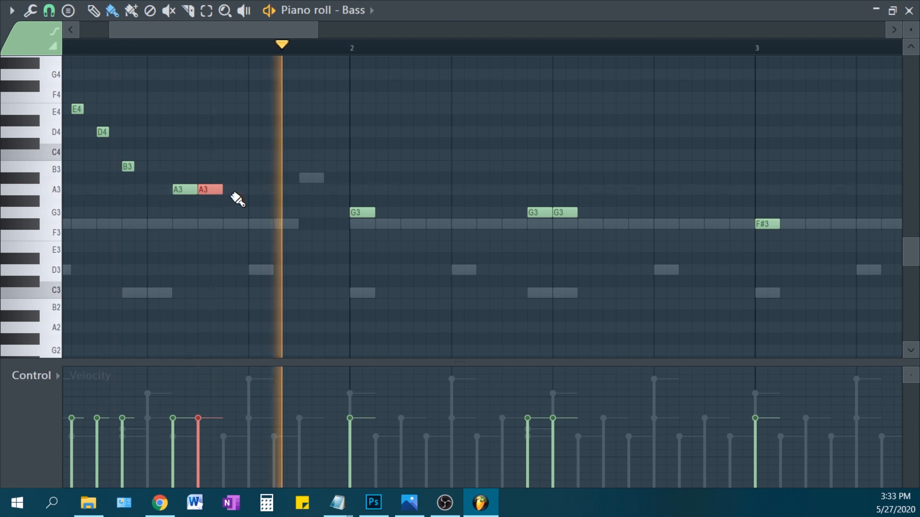
pyautogui.click(235, 190)
pyautogui.rightClick(210, 190)
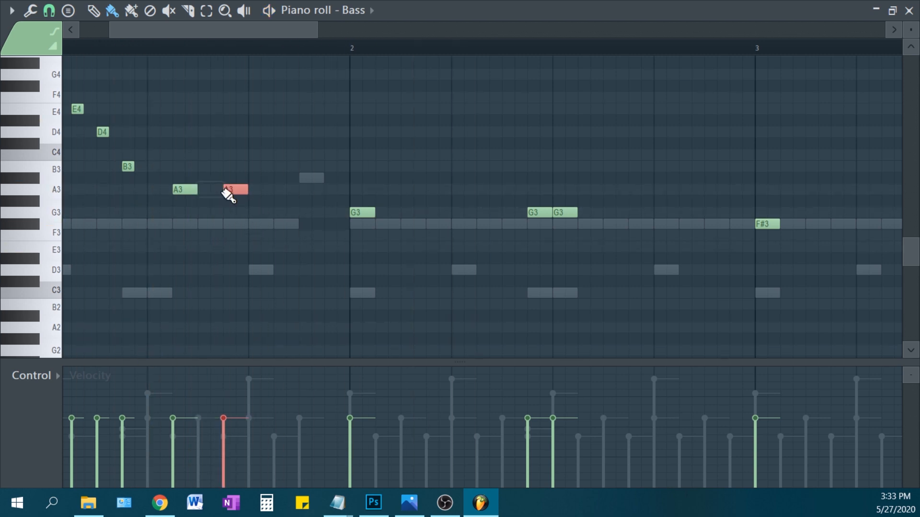
pyautogui.rightClick(235, 190)
# - Select all the bass notes in bars 2 to 4 and delete them
pyautogui.scroll(-2, 218, 199)
pyautogui.moveTo(263, 93); pyautogui.dragTo(821, 272)
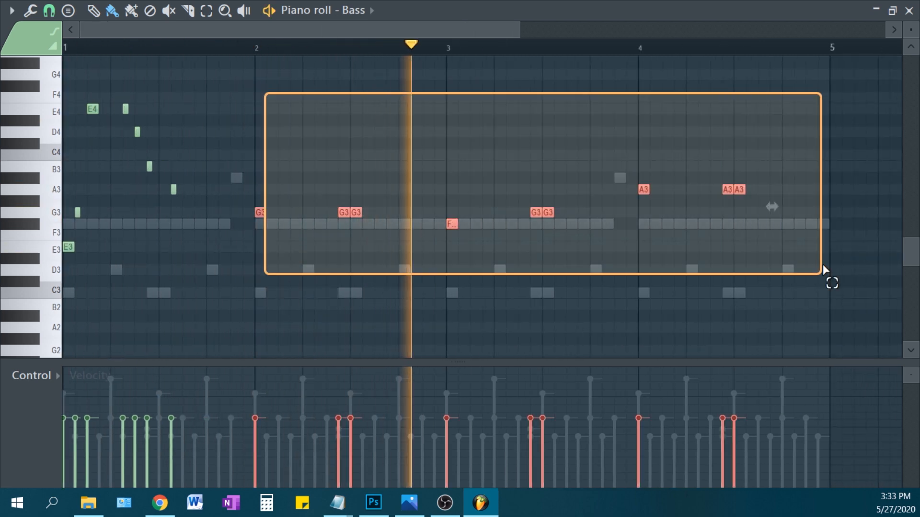
pyautogui.press('Delete')
# - Add short B4, E4 and B3 notes after the A3 note in bar 1, playing the phrase between additions
pyautogui.scroll(2, 205, 221)
pyautogui.scroll(2, 181, 225)
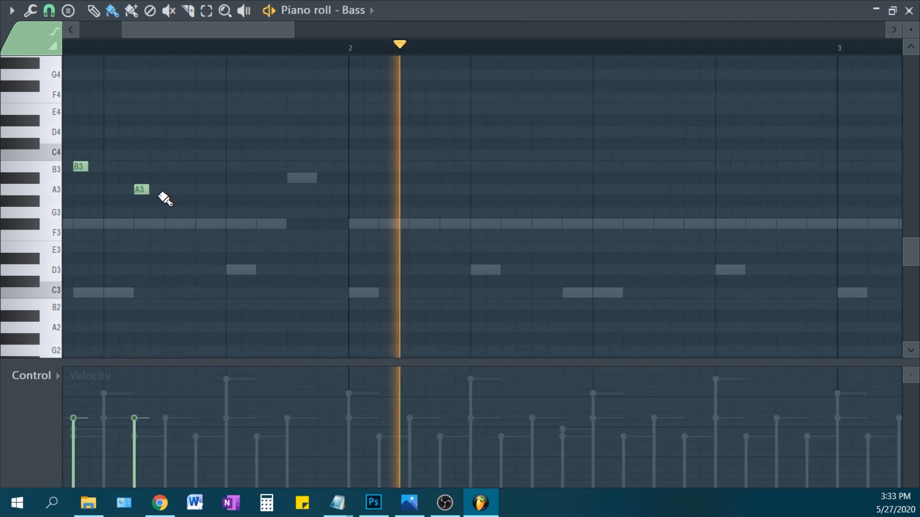
pyautogui.scroll(4, 164, 197)
pyautogui.click(155, 132)
pyautogui.scroll(-3, 201, 172)
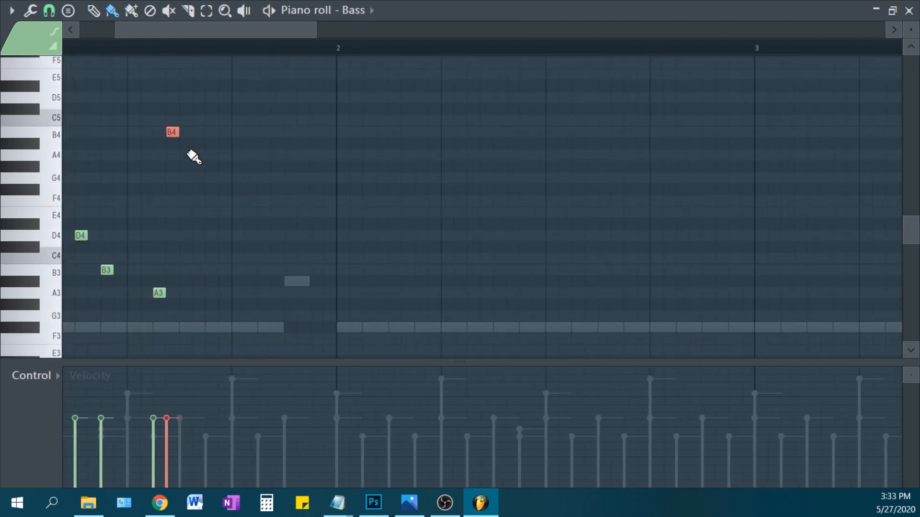
pyautogui.press('space')
pyautogui.moveTo(211, 178); pyautogui.dragTo(209, 212)
pyautogui.press('space')
pyautogui.press('space')
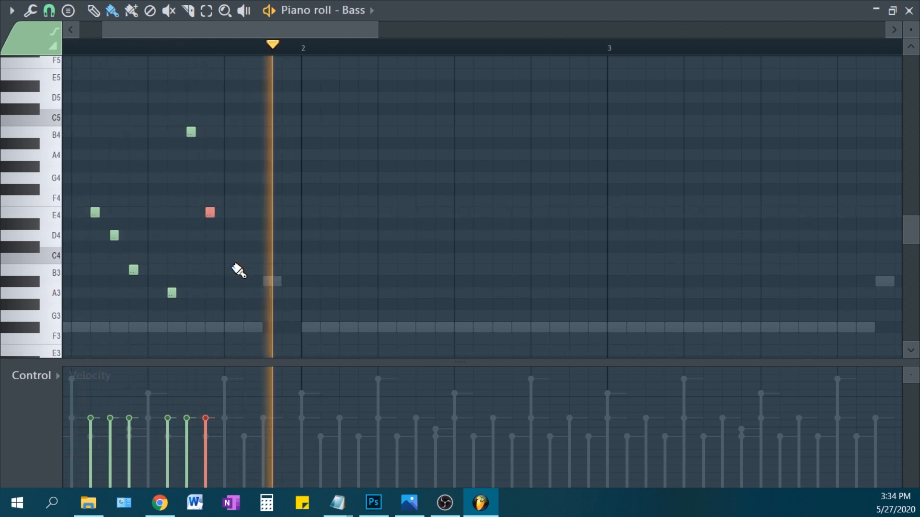
pyautogui.click(229, 269)
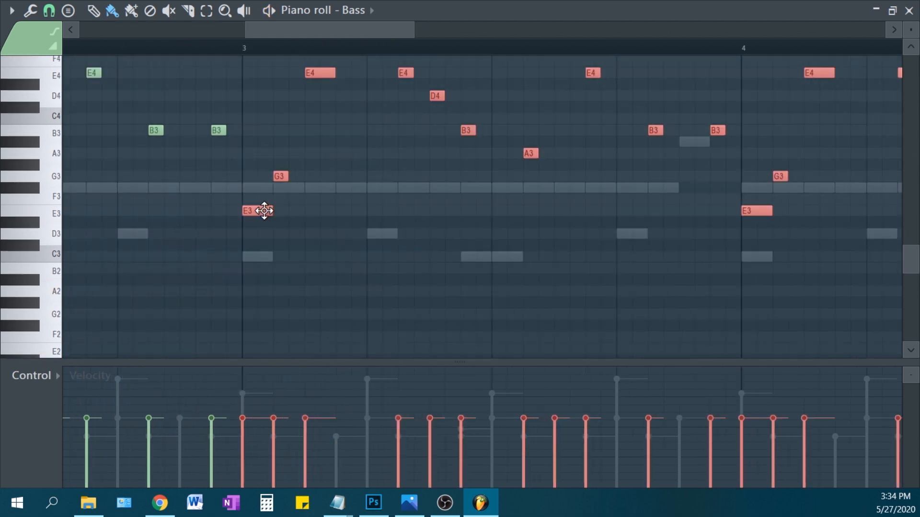
# - Play the bass line through all four bars and stop playback
pyautogui.scroll(-5, 264, 211)
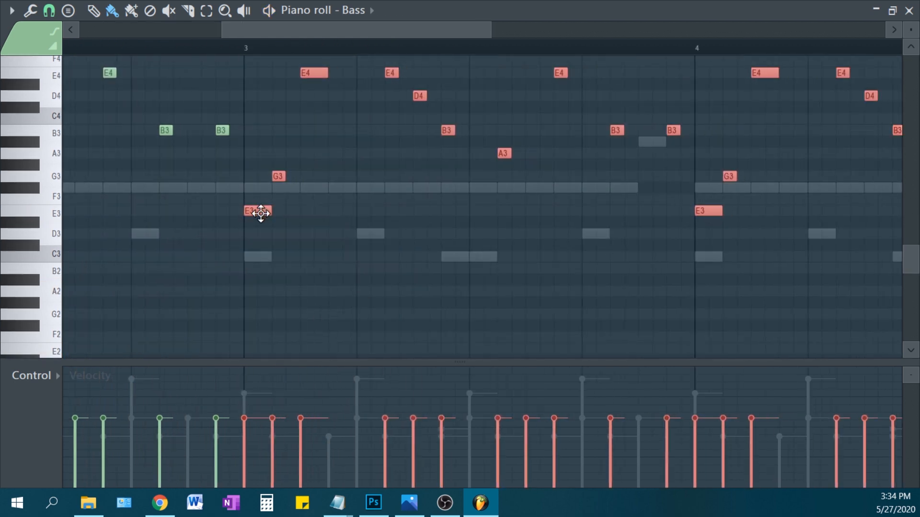
pyautogui.press('space')
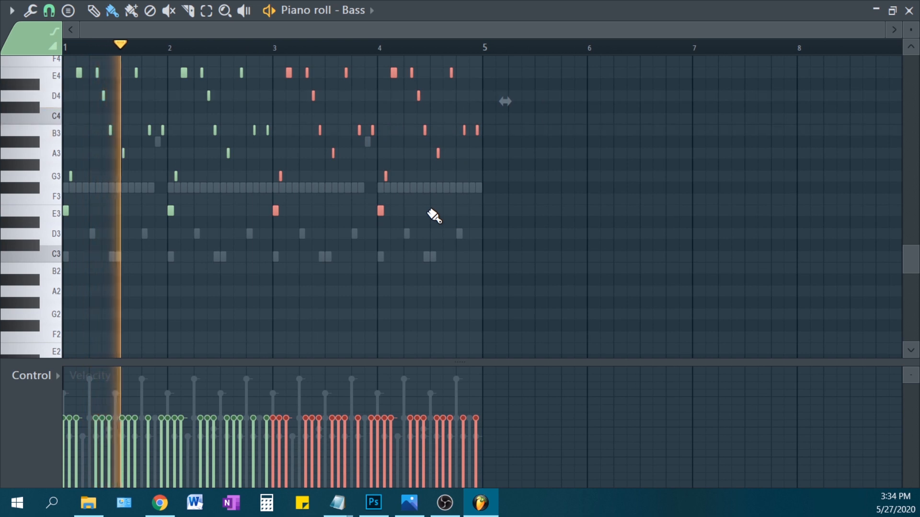
pyautogui.scroll(3, 561, 235)
pyautogui.scroll(3, 564, 234)
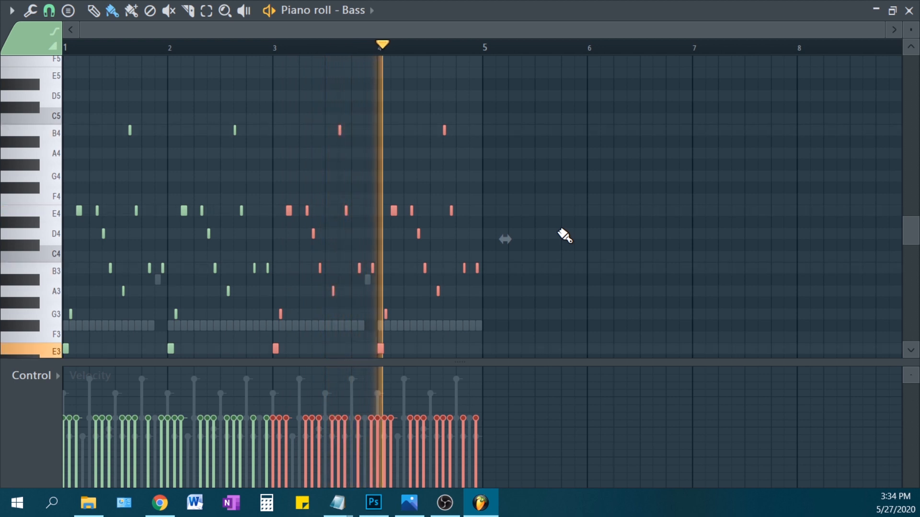
pyautogui.scroll(-5, 566, 240)
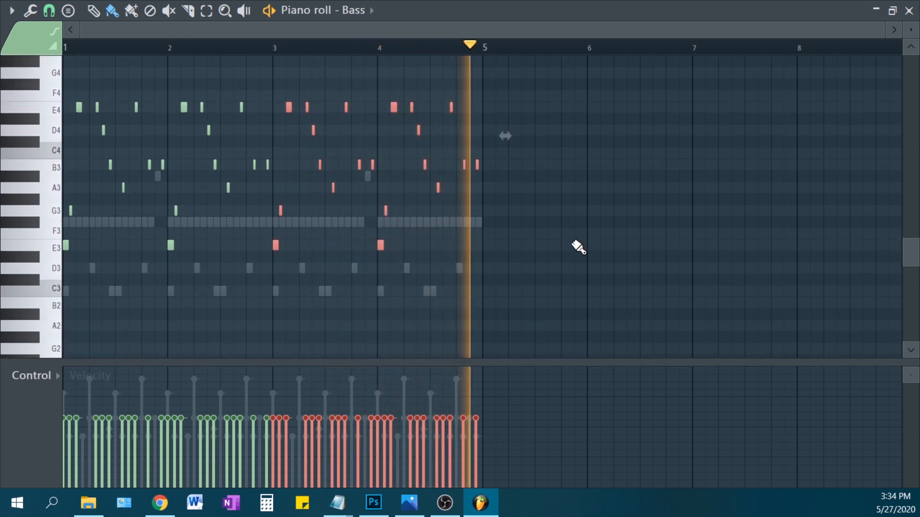
pyautogui.press('space')
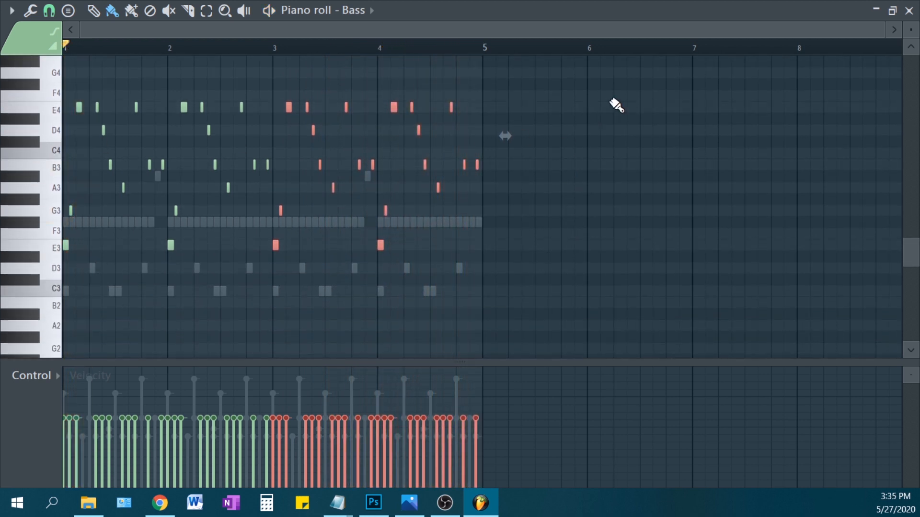
# - Close the piano roll, and open the Playlist with its Bass and HQ Funk Kit clips selected
pyautogui.click(909, 11)
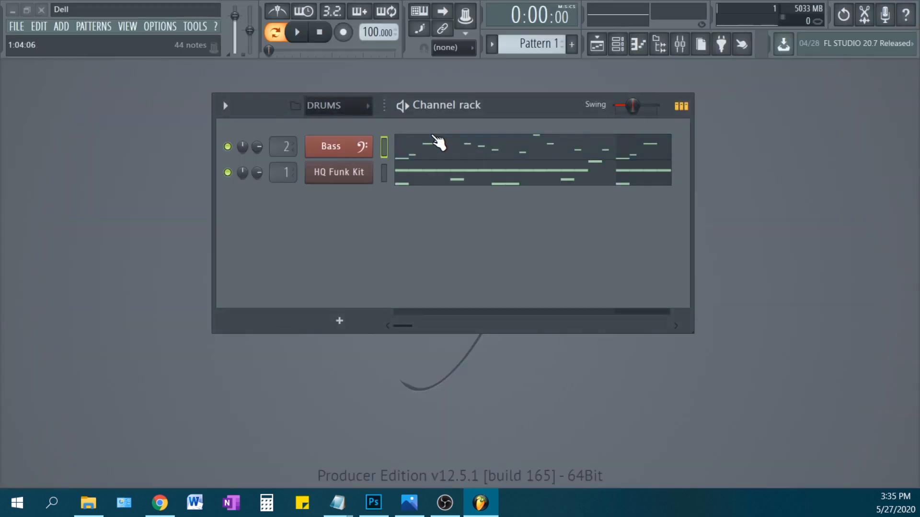
pyautogui.click(597, 45)
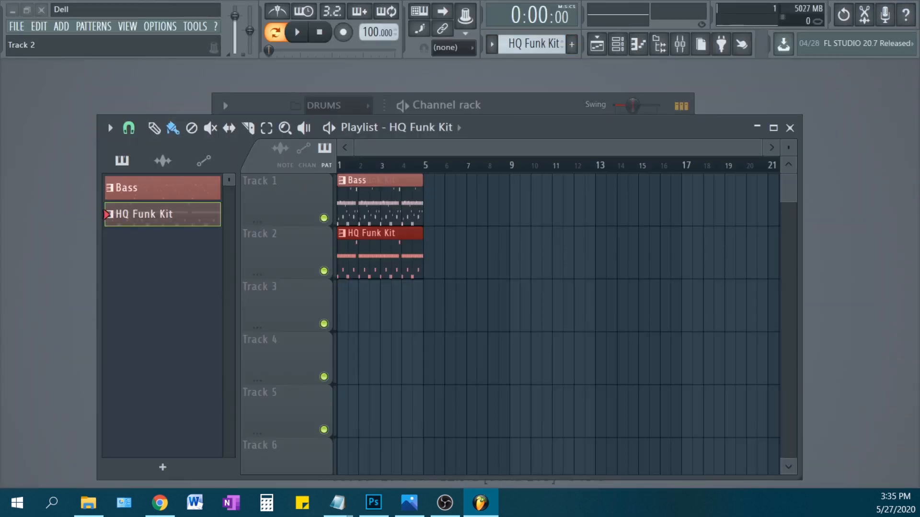
pyautogui.moveTo(473, 296); pyautogui.dragTo(346, 199)
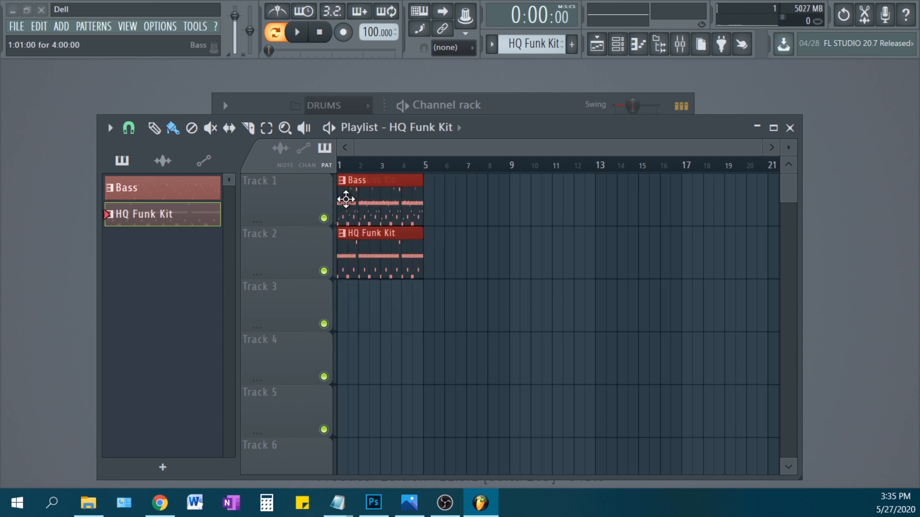
pyautogui.scroll(8, 418, 244)
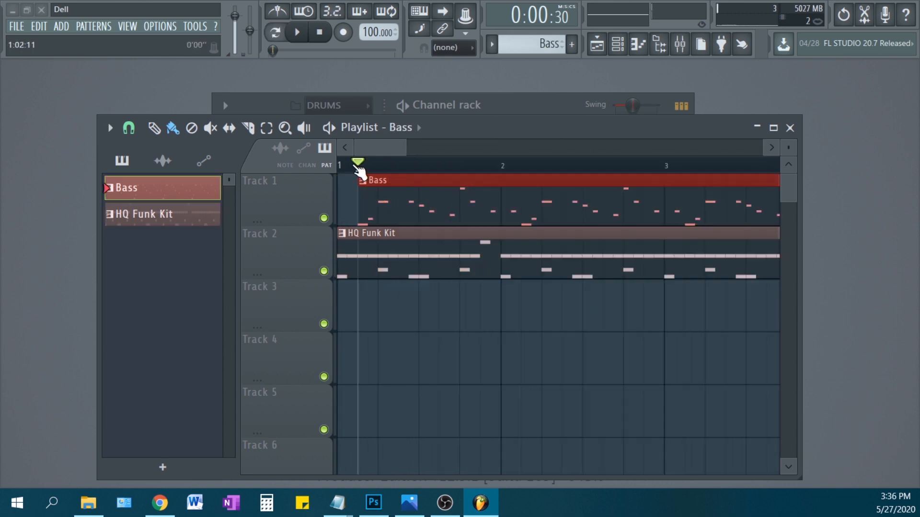
# - Shift the Bass clip one beat later against the HQ Funk Kit clip during playback to hear them out of sync
pyautogui.press('space')
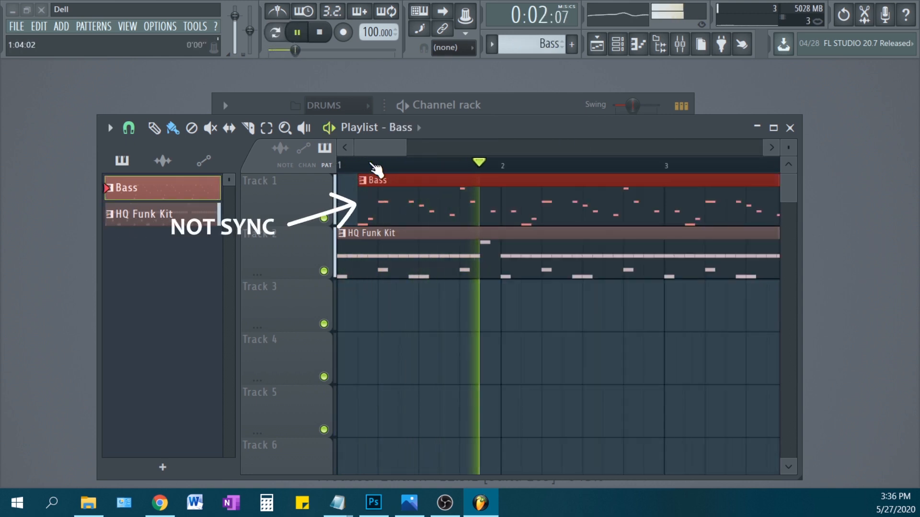
pyautogui.moveTo(413, 191); pyautogui.dragTo(440, 197)
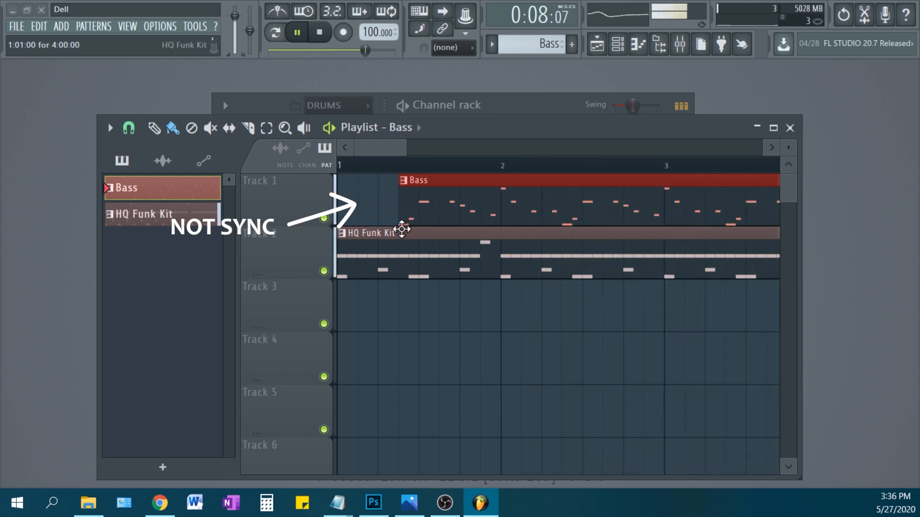
pyautogui.press('space')
pyautogui.hotkey('ctrl', 'a')
pyautogui.moveTo(450, 205); pyautogui.dragTo(467, 205)
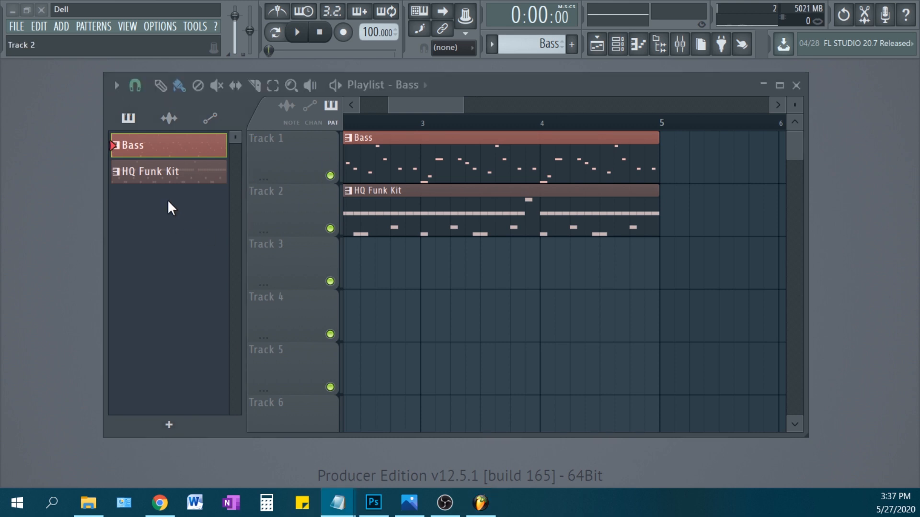
# - Open the HQ Funk Kit pattern in the piano roll with all four bars in view
pyautogui.click(153, 178)
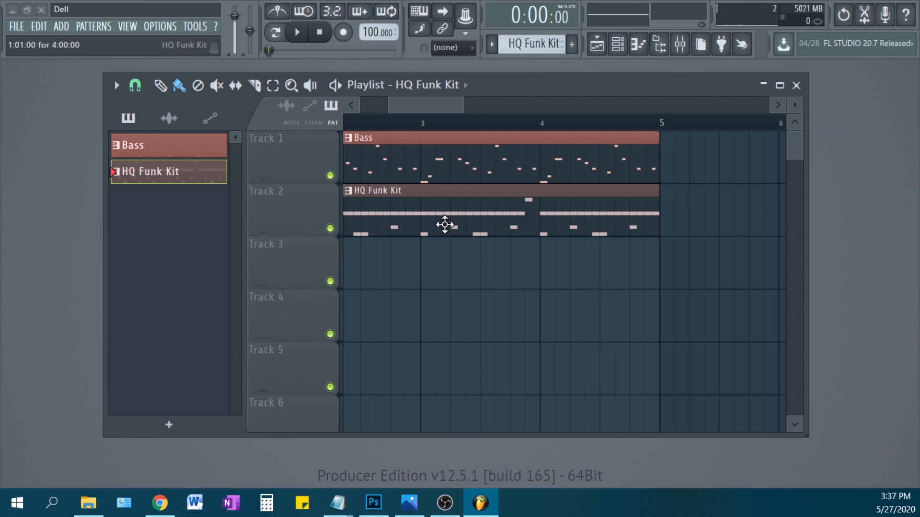
pyautogui.doubleClick(450, 198)
pyautogui.scroll(5, 276, 207)
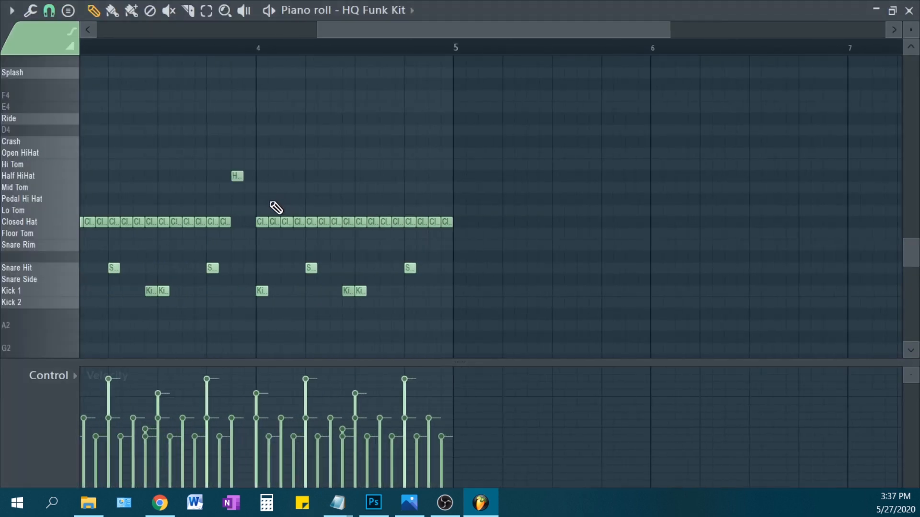
pyautogui.moveTo(407, 29); pyautogui.dragTo(120, 45)
pyautogui.scroll(-3, 240, 174)
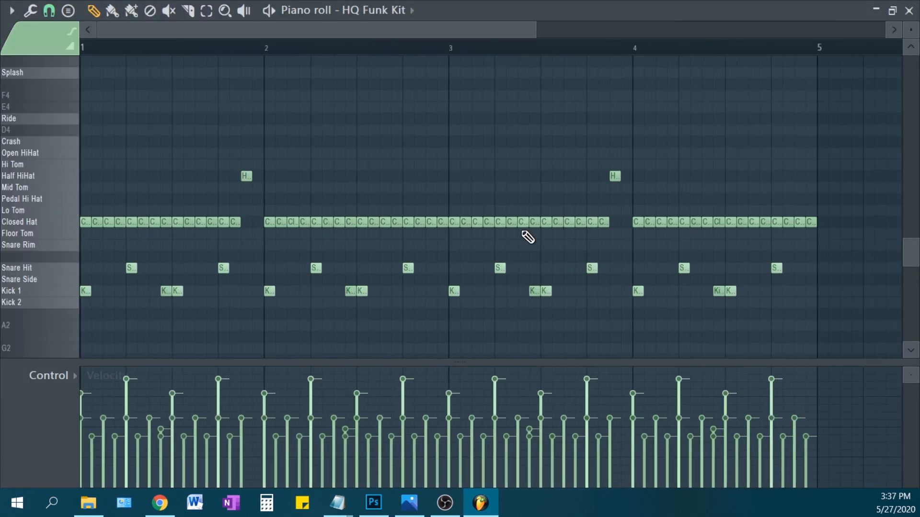
# - Move the fourth Closed Hat note of bar 3 and the tenth of bar 2 to Half HiHat, and play the drums
pyautogui.moveTo(490, 176); pyautogui.dragTo(490, 176)
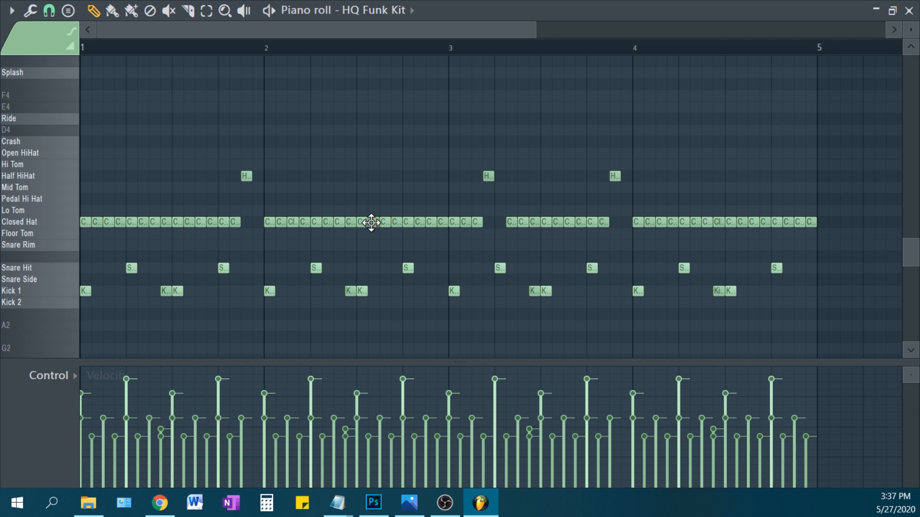
pyautogui.press('space')
pyautogui.scroll(-2, 474, 201)
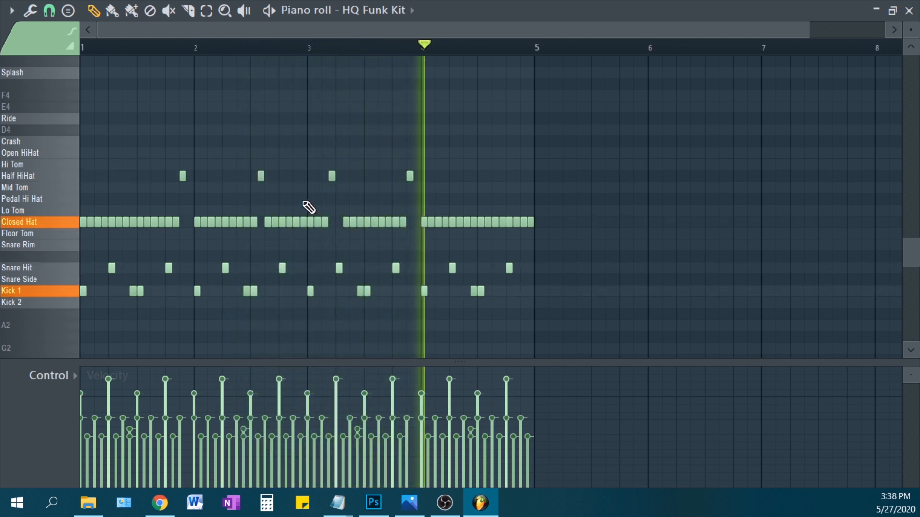
pyautogui.press('space')
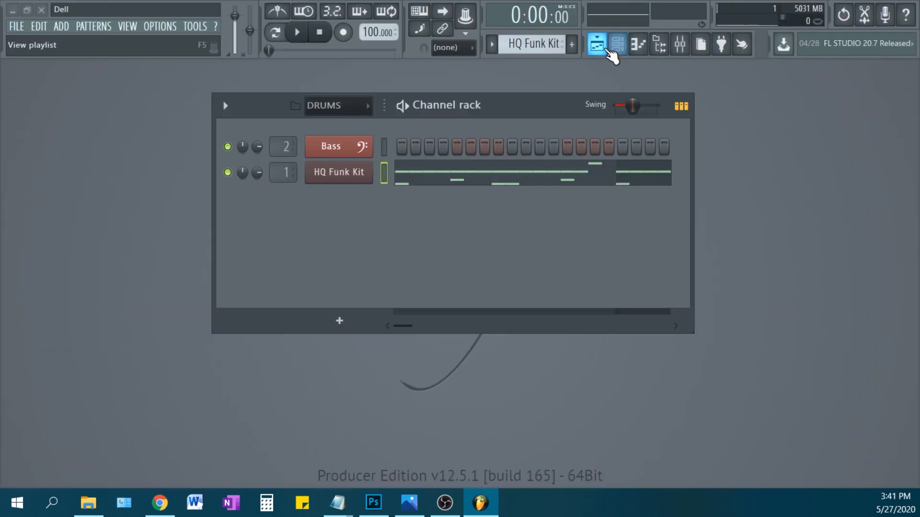
# - Hide the Channel rack and open the Mixer
pyautogui.click(620, 48)
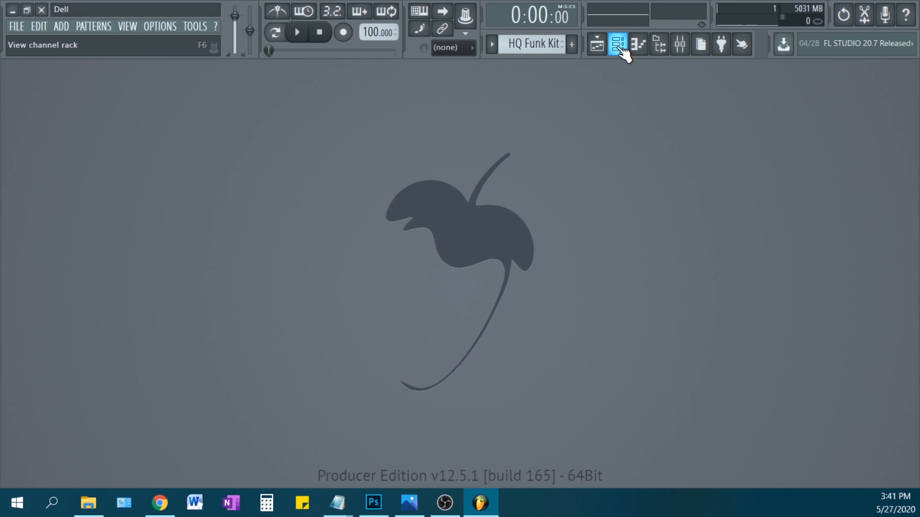
pyautogui.click(680, 44)
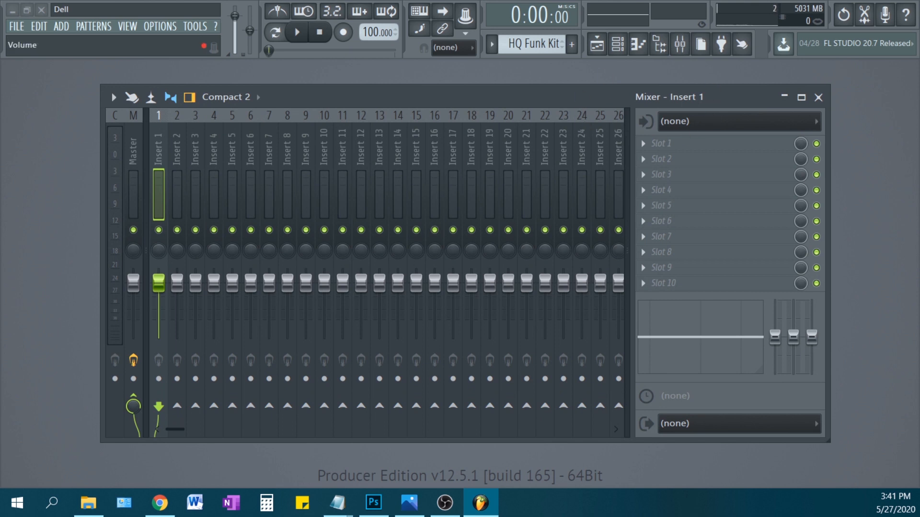
# - Select the Insert 7 mixer track, try its volume fader and toggle its mute
pyautogui.click(275, 284)
pyautogui.moveTo(269, 306); pyautogui.dragTo(269, 283)
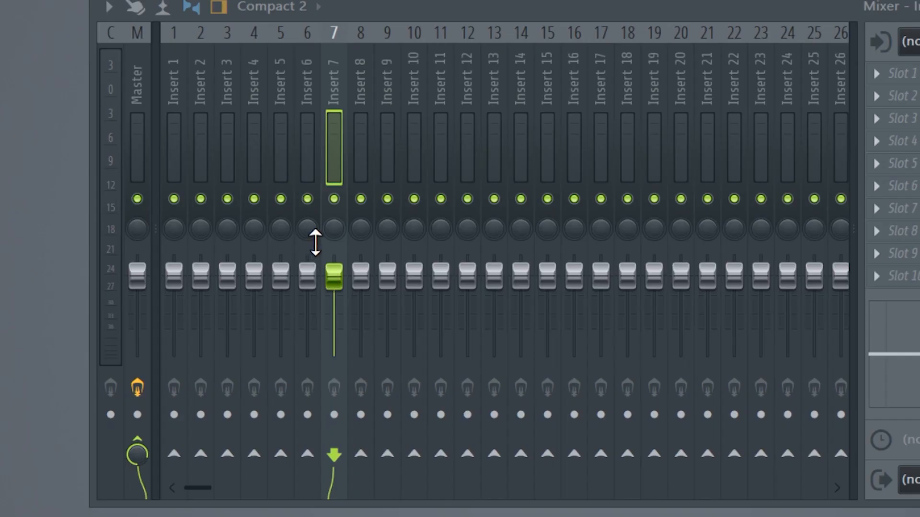
pyautogui.click(335, 200)
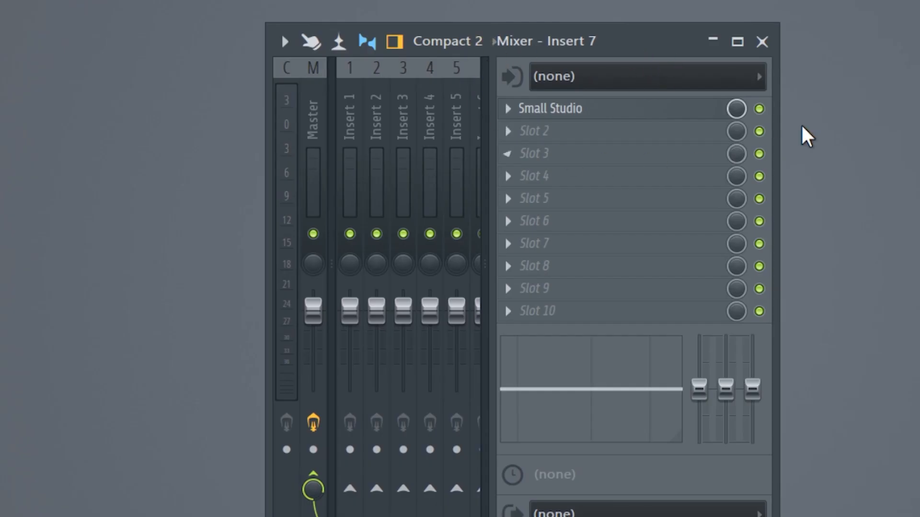
# - Load Fruity Parametric EQ 2 into effect slot 1 of Insert 7 and slightly raise the level of band 3
pyautogui.click(759, 77)
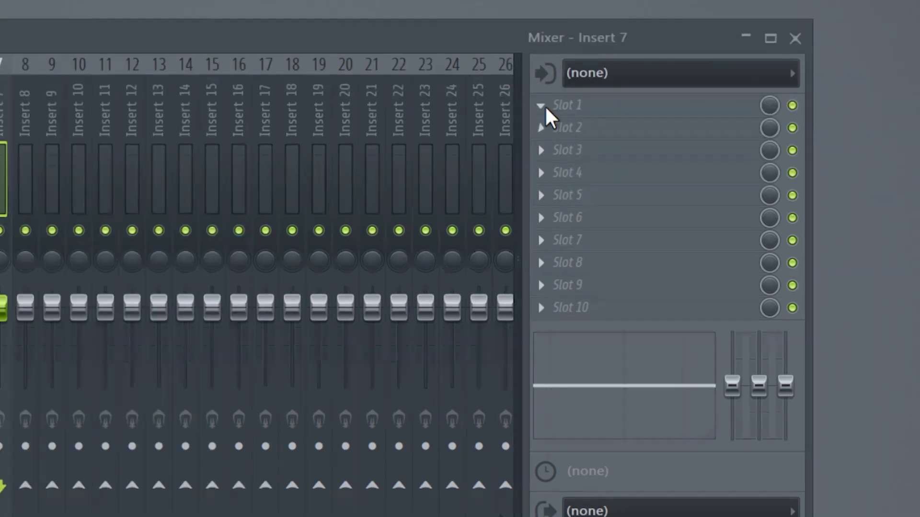
pyautogui.click(545, 106)
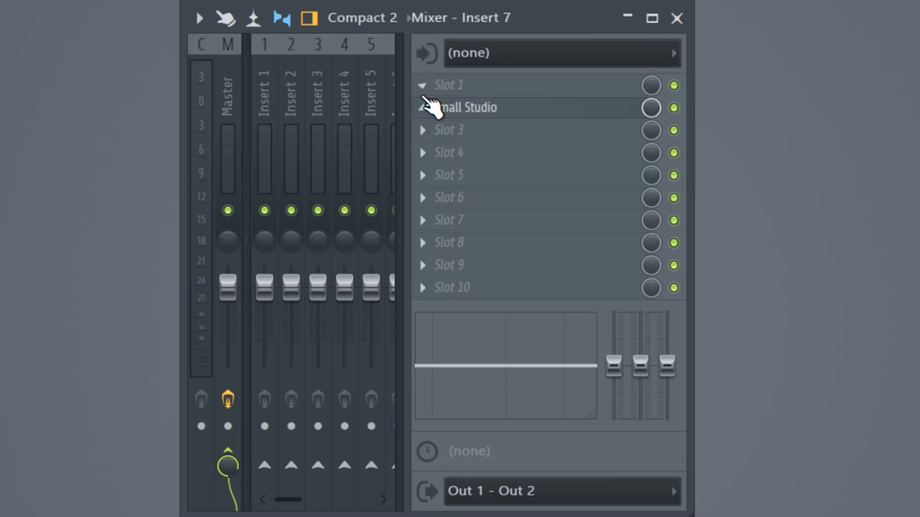
pyautogui.click(421, 84)
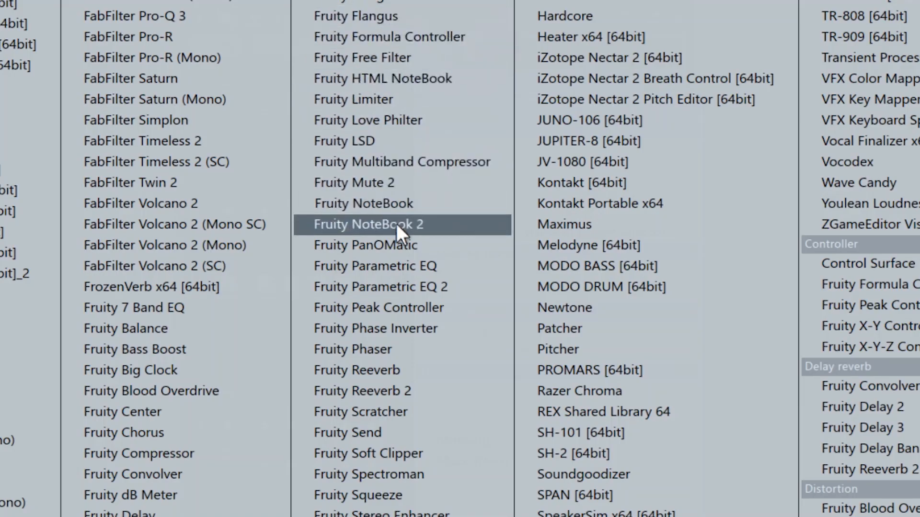
pyautogui.click(404, 287)
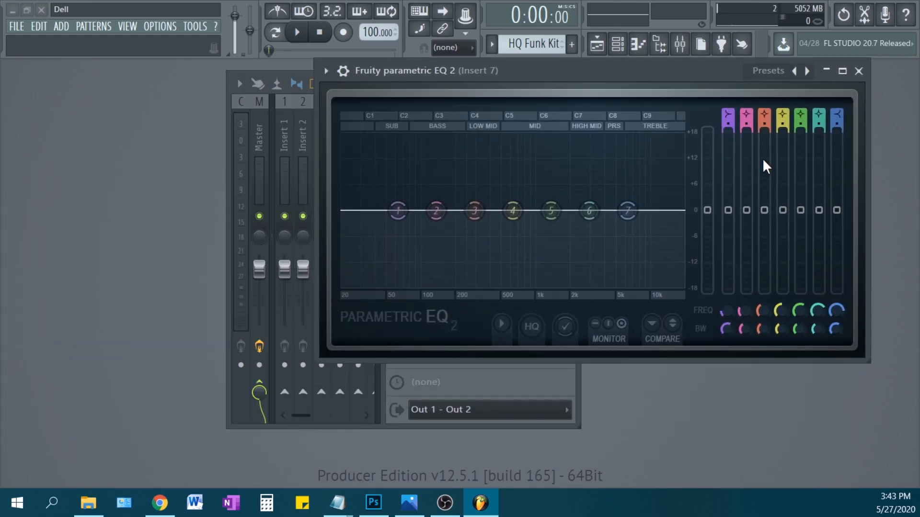
pyautogui.moveTo(764, 210); pyautogui.dragTo(764, 205)
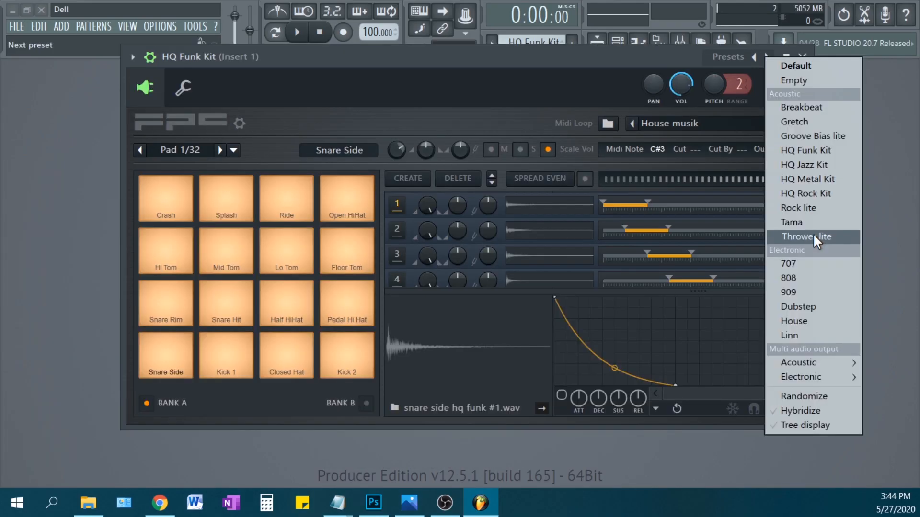
# - Load the acoustic HQ Funk Kit multi out preset in FPC and restore the Mixer to a smaller window
pyautogui.moveTo(822, 364)
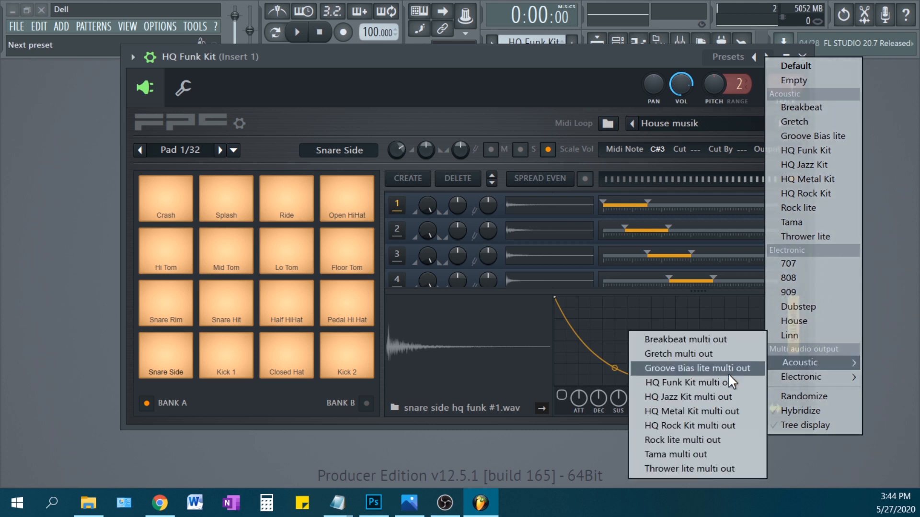
pyautogui.click(692, 381)
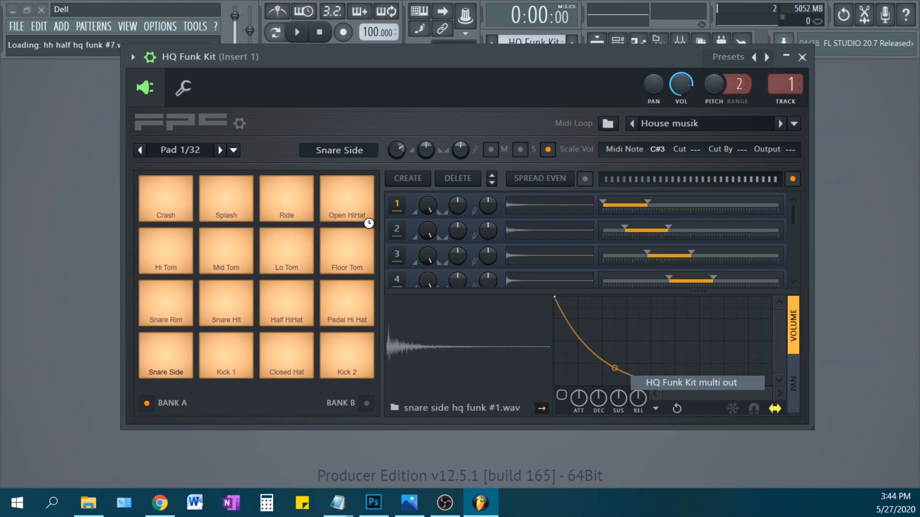
pyautogui.press('F9')
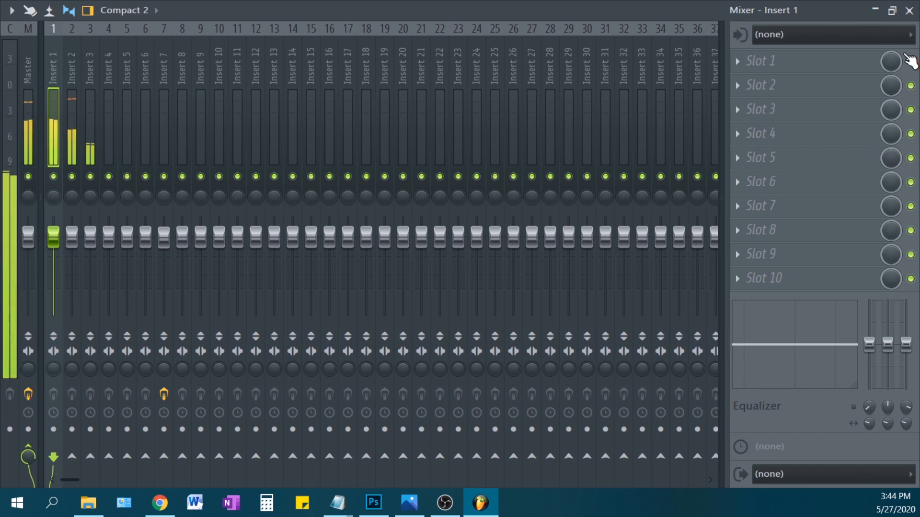
pyautogui.click(894, 12)
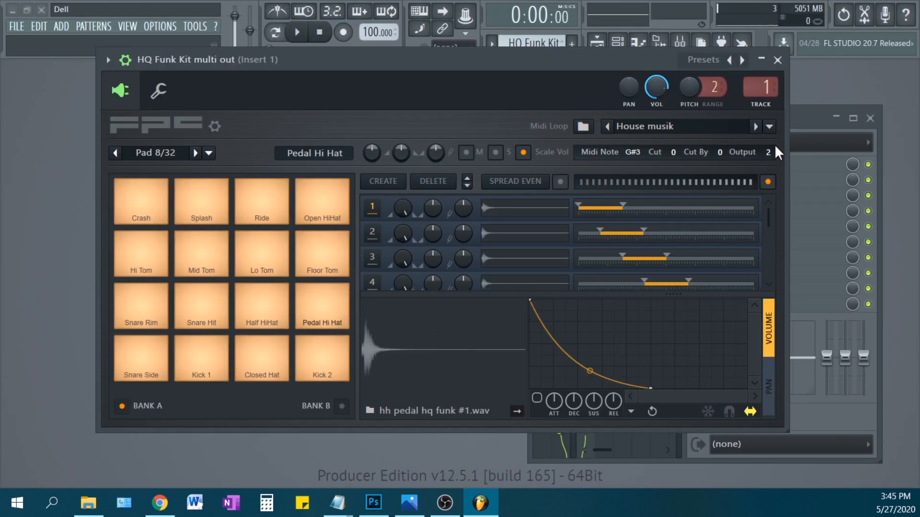
# - Audition the Kick 1, Snare Rim and Snare Hit pads and check the output number assigned to each
pyautogui.click(222, 373)
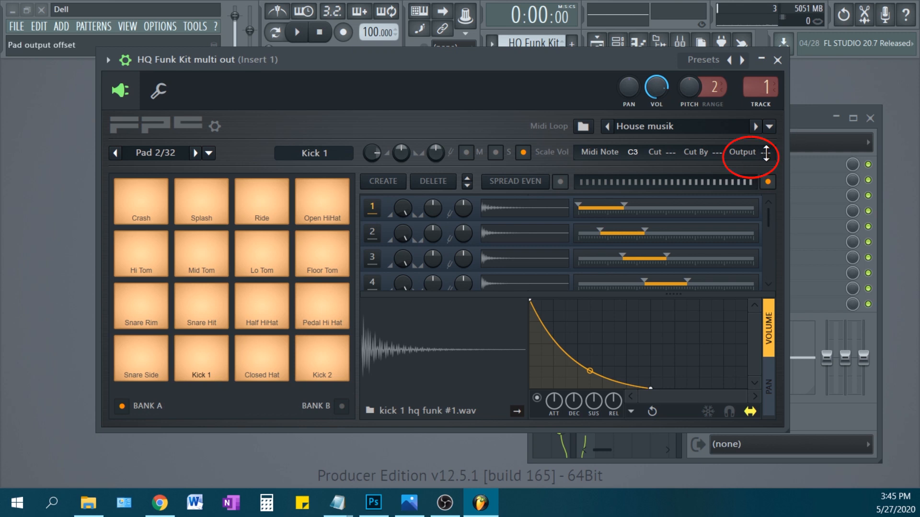
pyautogui.click(154, 321)
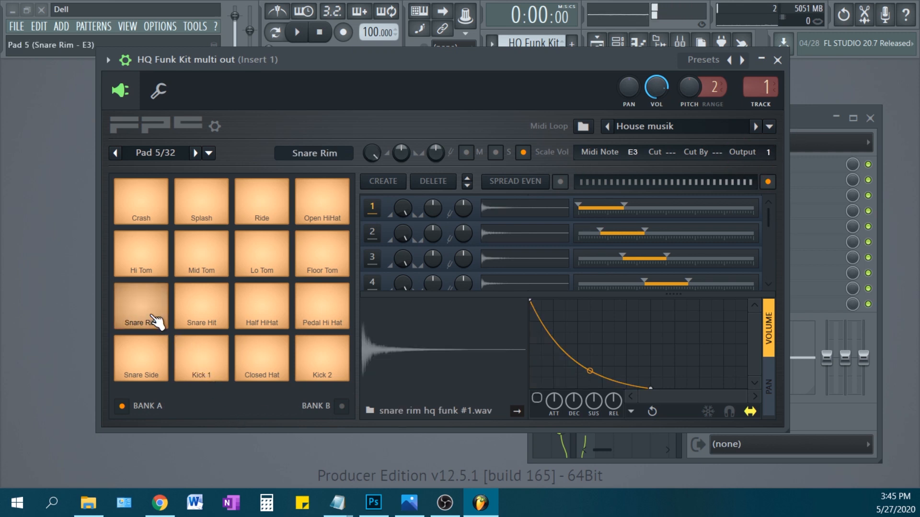
pyautogui.click(158, 322)
pyautogui.click(197, 314)
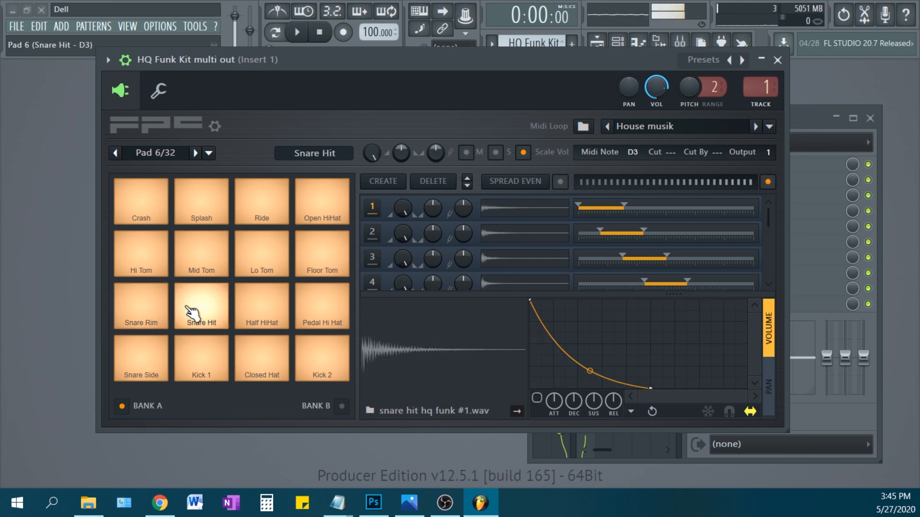
pyautogui.click(153, 314)
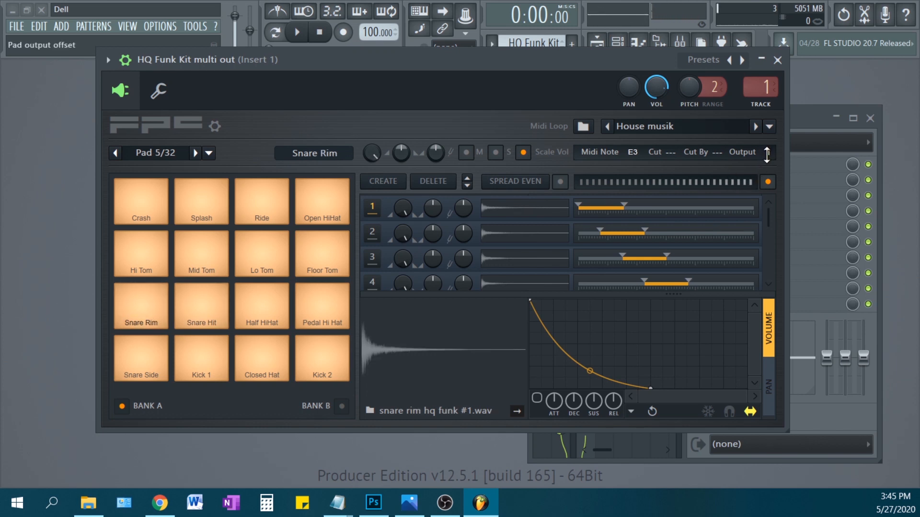
pyautogui.click(205, 319)
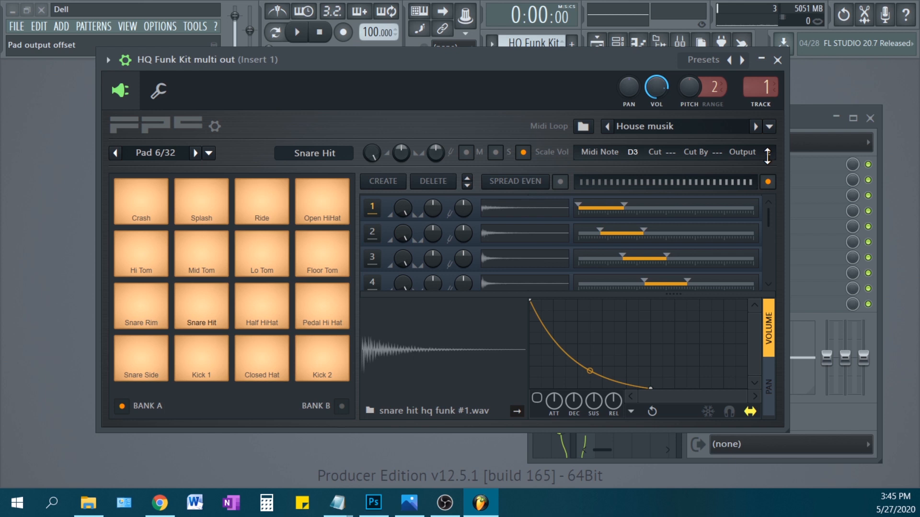
# - Check the output numbers of the Half HiHat, Pedal Hi Hat, Snare Side, Kick 2 and tom pads
pyautogui.click(266, 320)
pyautogui.click(325, 311)
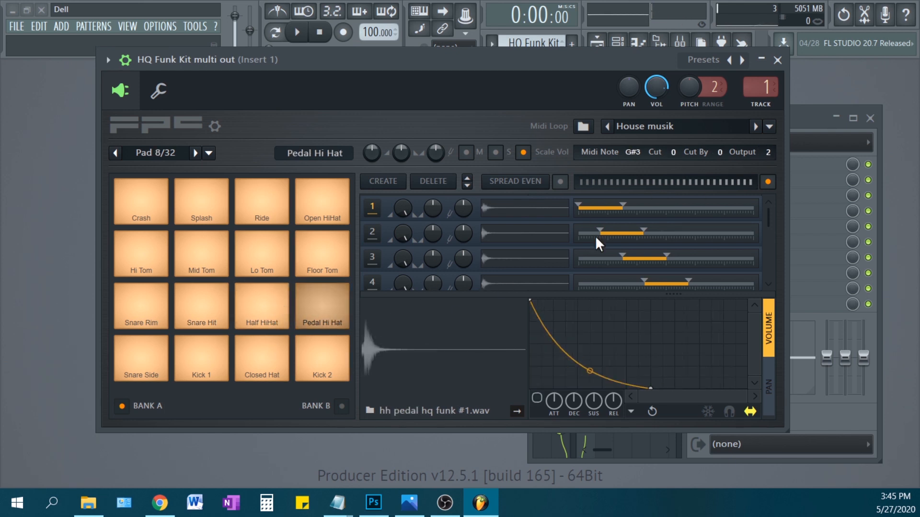
pyautogui.click(158, 364)
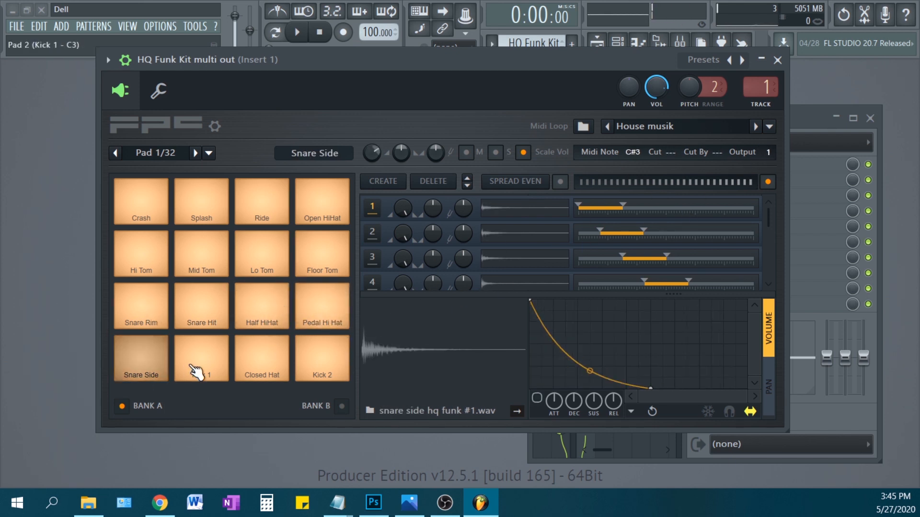
pyautogui.click(326, 360)
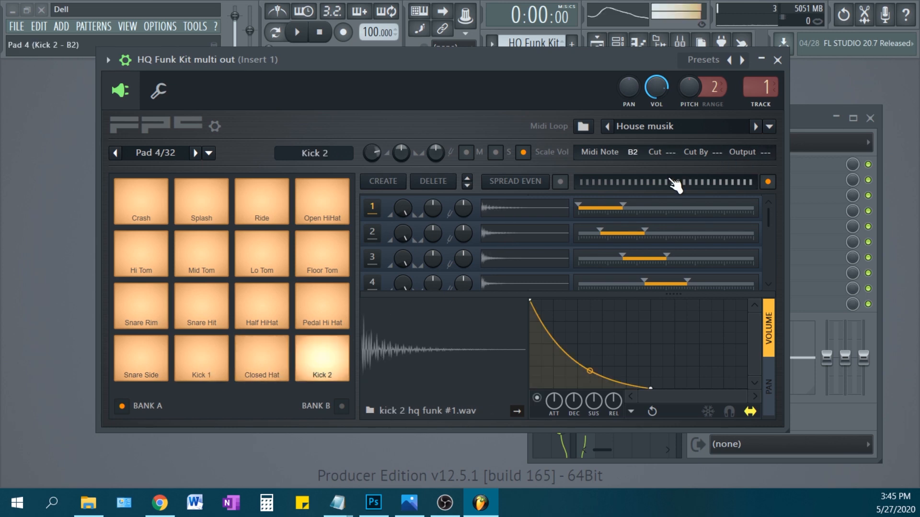
pyautogui.click(143, 253)
pyautogui.click(271, 259)
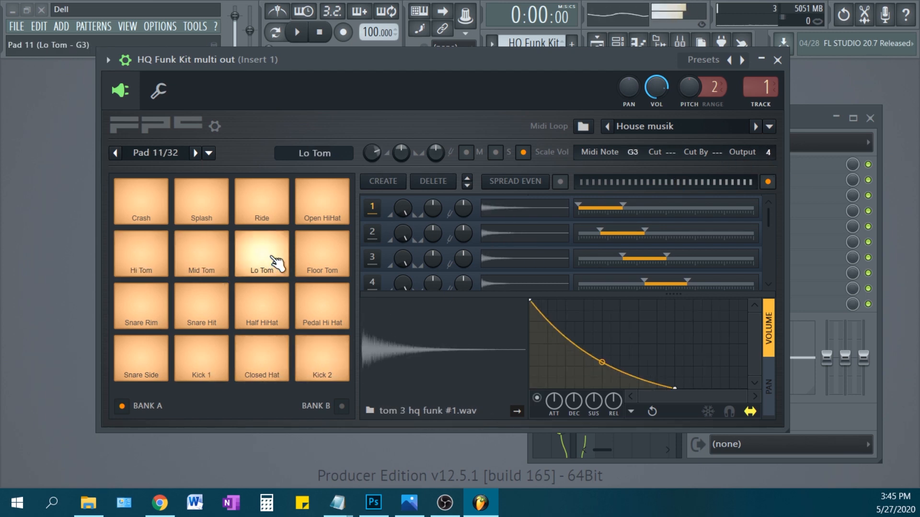
pyautogui.click(337, 259)
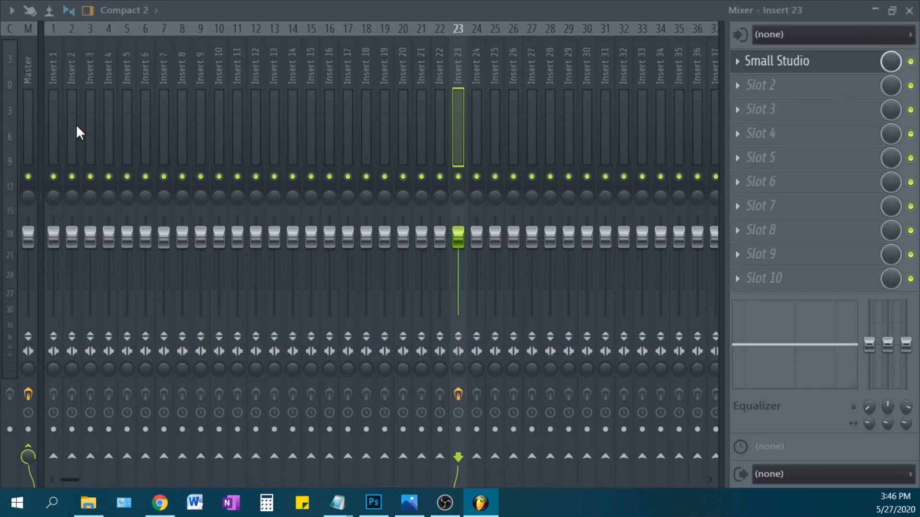
# - Play the beat with Insert 1 selected in the Mixer, and toggle solo on Insert 8 on and off
pyautogui.click(54, 79)
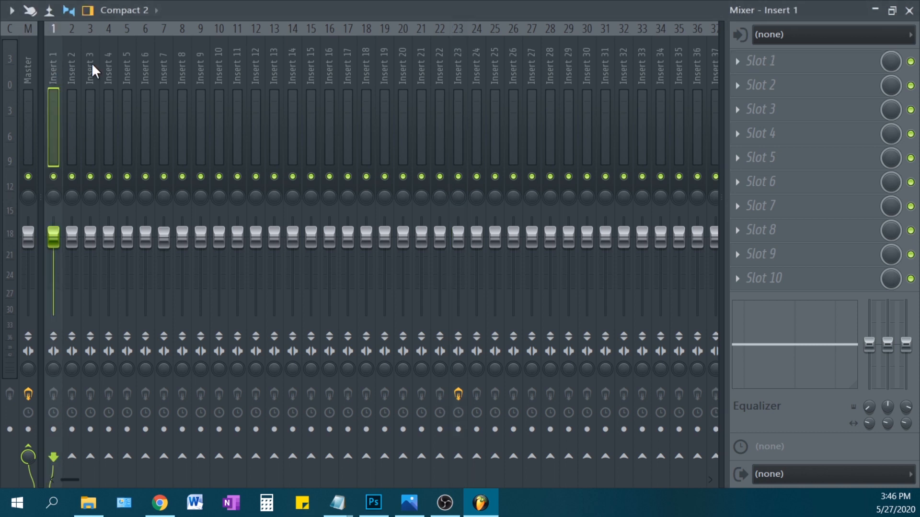
pyautogui.press('space')
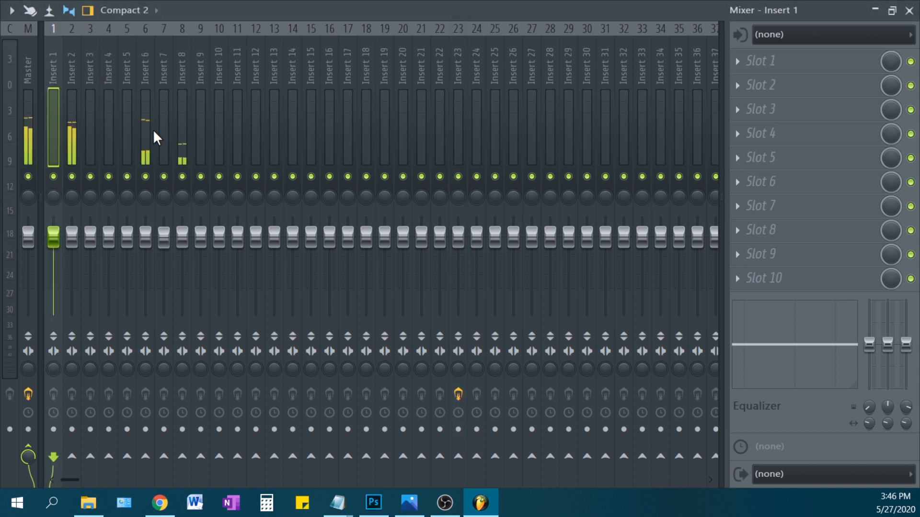
pyautogui.rightClick(182, 177)
pyautogui.rightClick(182, 176)
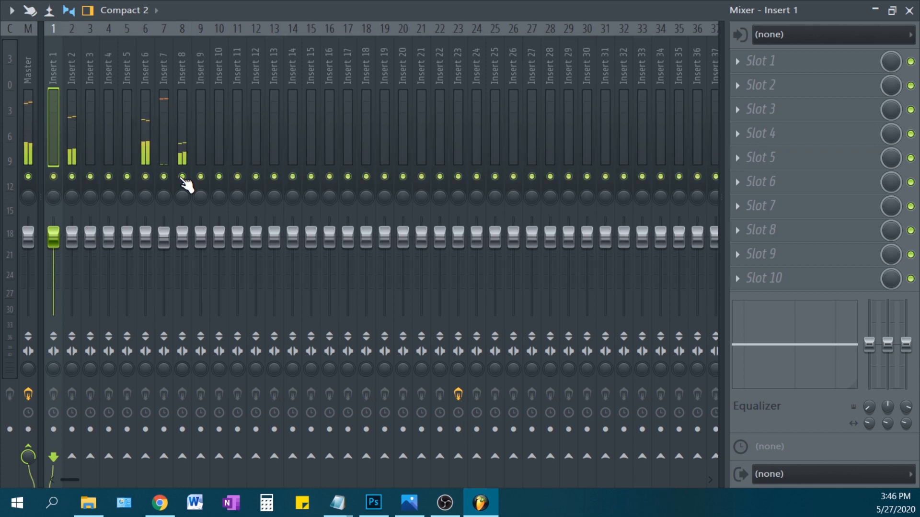
# - Select the mixer tracks Insert 1 to Insert 4 together and route them to Insert 23 only
pyautogui.moveTo(54, 82)
pyautogui.mouseDown()
pyautogui.moveTo(105, 75)
pyautogui.moveTo(54, 67)
pyautogui.mouseUp()
pyautogui.click(459, 456)
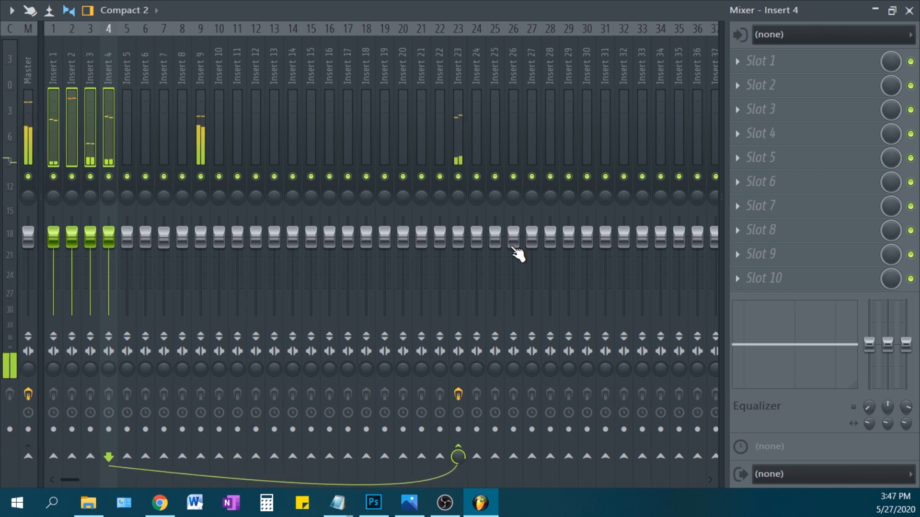
pyautogui.rightClick(461, 76)
pyautogui.click(54, 72)
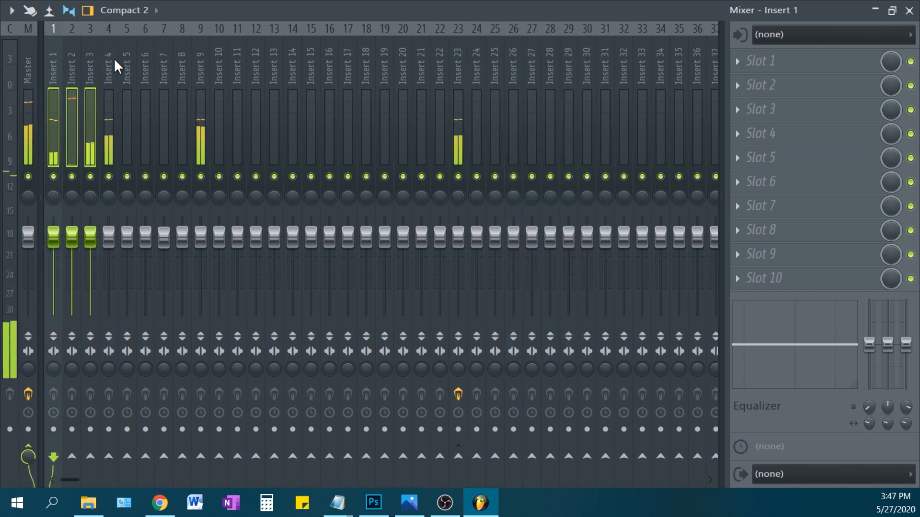
pyautogui.rightClick(463, 459)
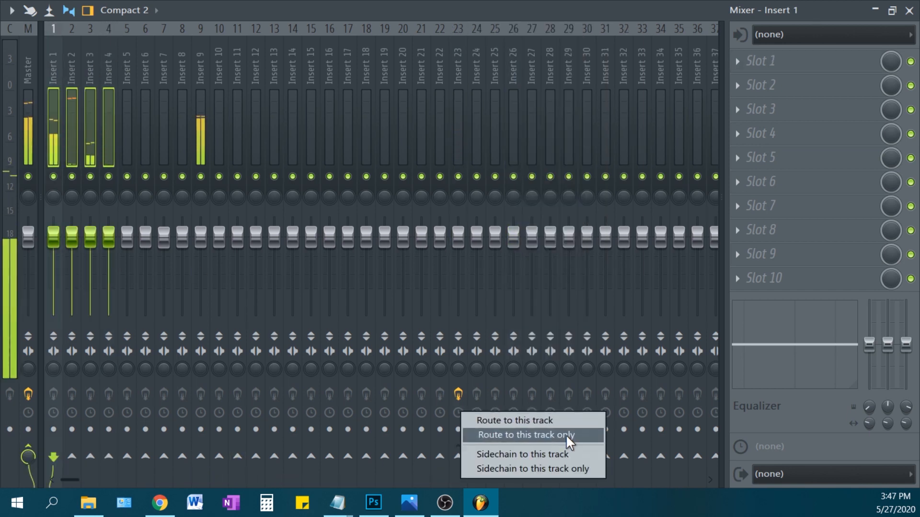
pyautogui.click(568, 437)
# - Check the routing of Inserts 2 to 5, Insert 23 and Insert 1 by selecting each mixer track
pyautogui.click(72, 96)
pyautogui.click(91, 79)
pyautogui.click(109, 89)
pyautogui.click(128, 108)
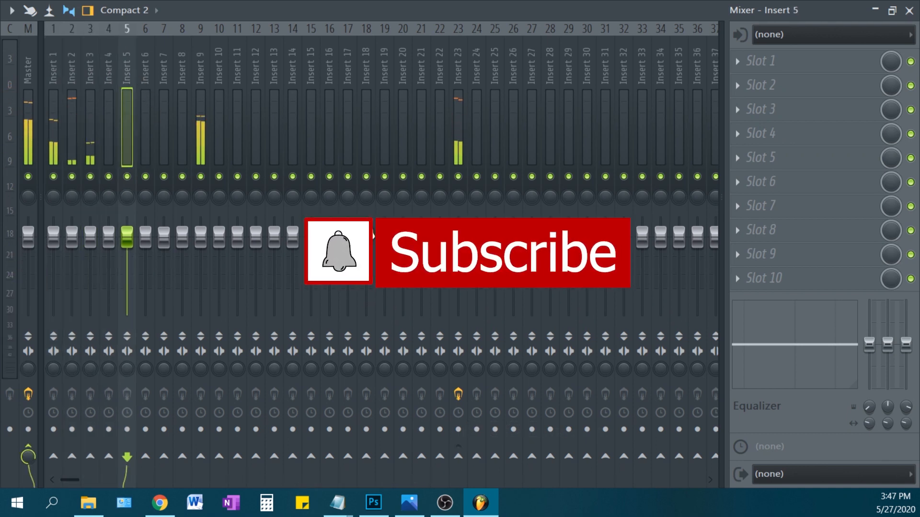
pyautogui.click(459, 139)
pyautogui.click(53, 154)
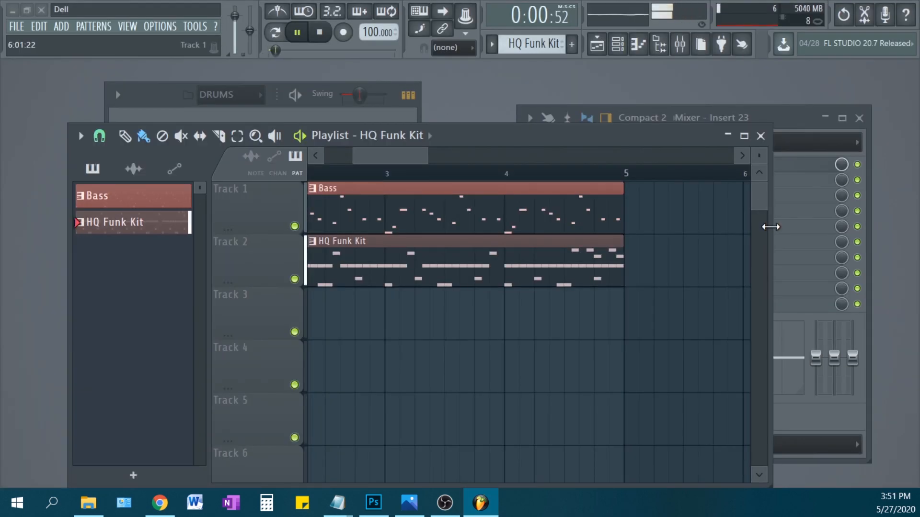
# - Narrow the Playlist window and reposition it beside the Mixer so that both windows can be seen
pyautogui.moveTo(771, 226); pyautogui.dragTo(550, 229)
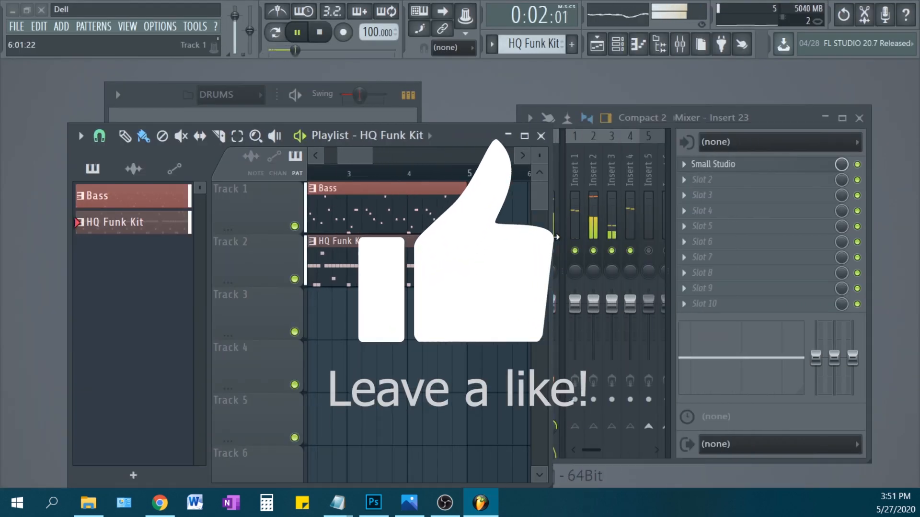
pyautogui.moveTo(467, 146); pyautogui.dragTo(607, 103)
pyautogui.moveTo(695, 209)
pyautogui.mouseDown()
pyautogui.moveTo(538, 212)
pyautogui.moveTo(692, 211)
pyautogui.mouseUp()
pyautogui.moveTo(592, 98); pyautogui.dragTo(496, 156)
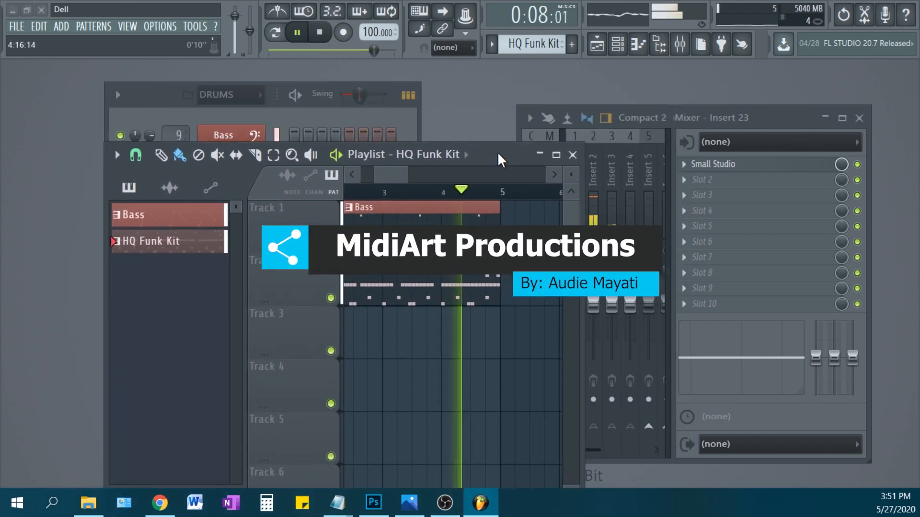
# - Show the Browser, set it at the far side of the Playlist, and hide the Mixer
pyautogui.click(660, 45)
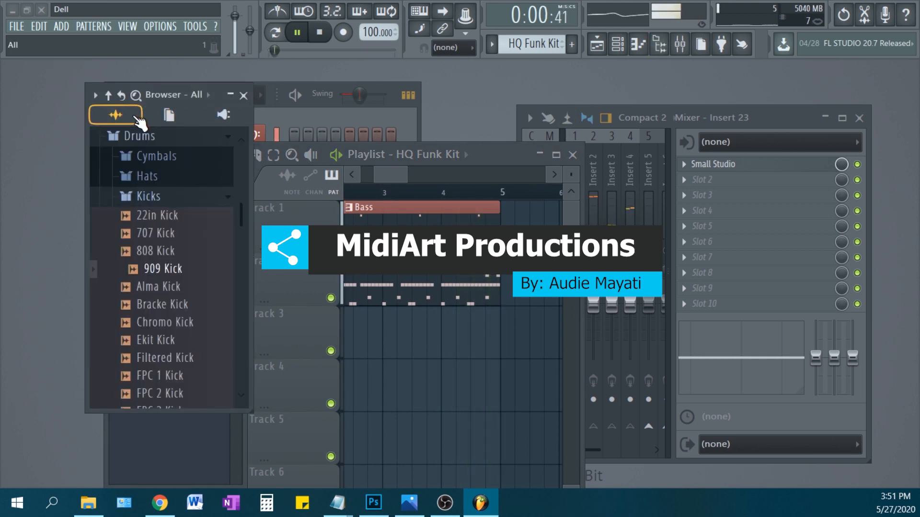
pyautogui.moveTo(180, 90); pyautogui.dragTo(115, 91)
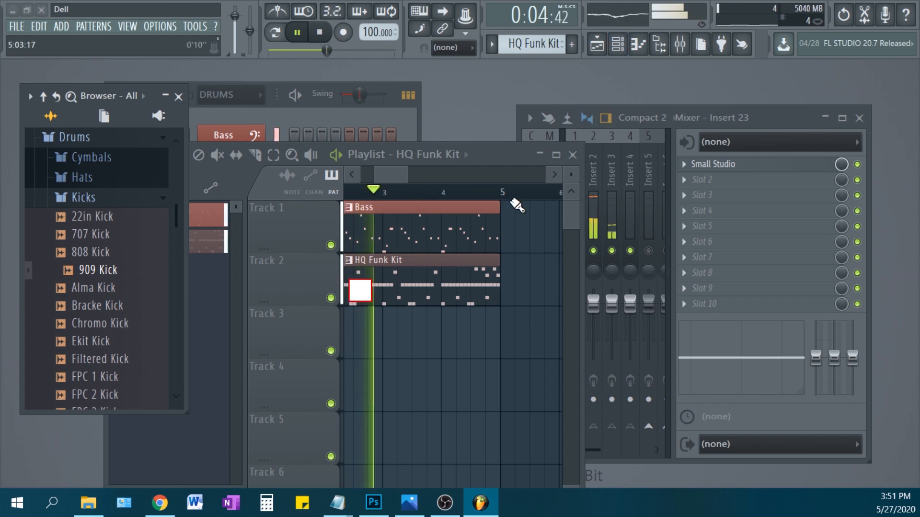
pyautogui.click(681, 48)
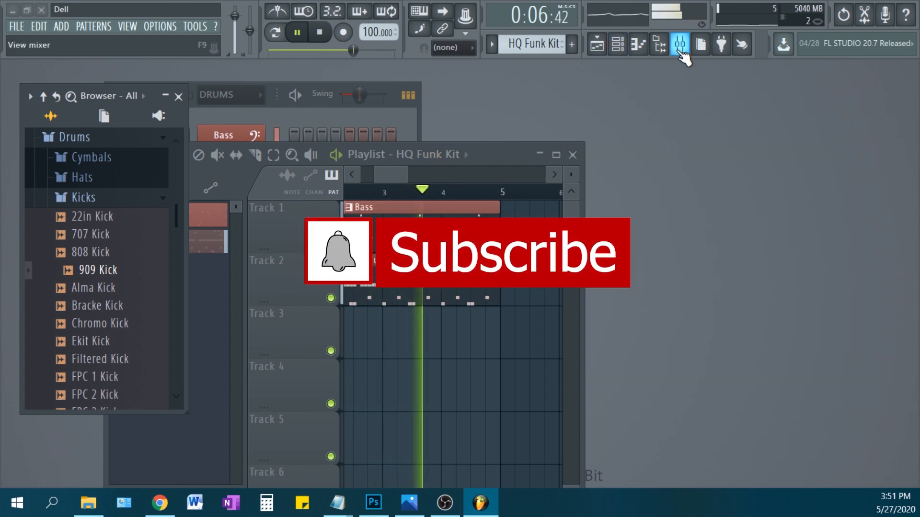